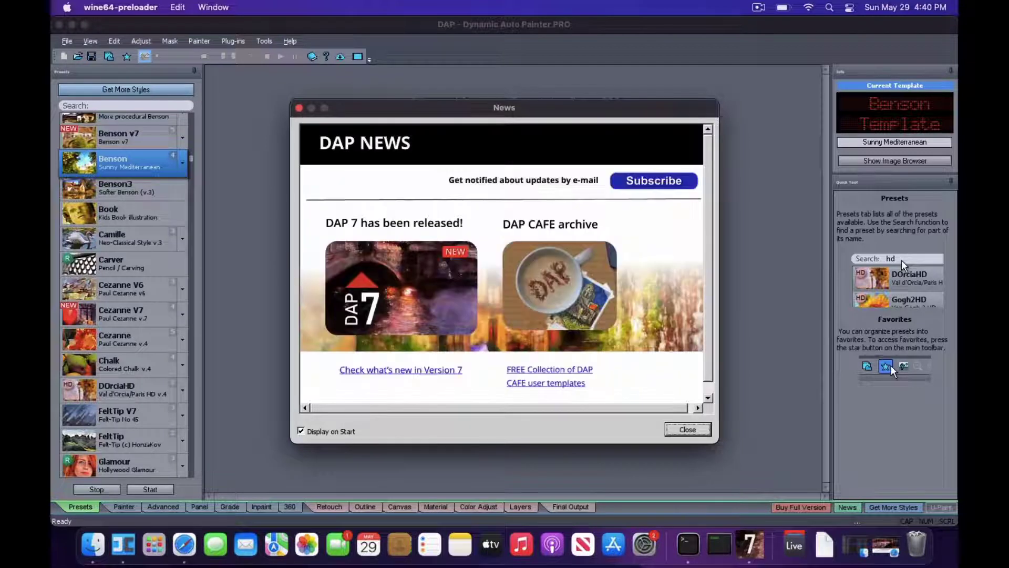
Turn off 'Display on Start' for News, close it, and view Help > About version info
{"action": "left_click", "coordinate": [331, 432]}
{"action": "left_click", "coordinate": [688, 428]}
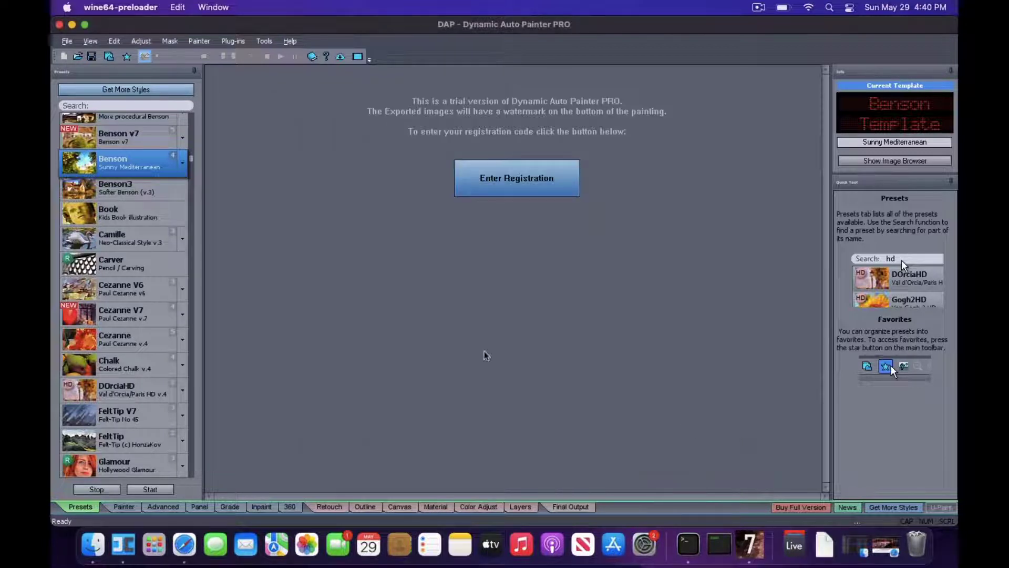
{"action": "left_click", "coordinate": [290, 41]}
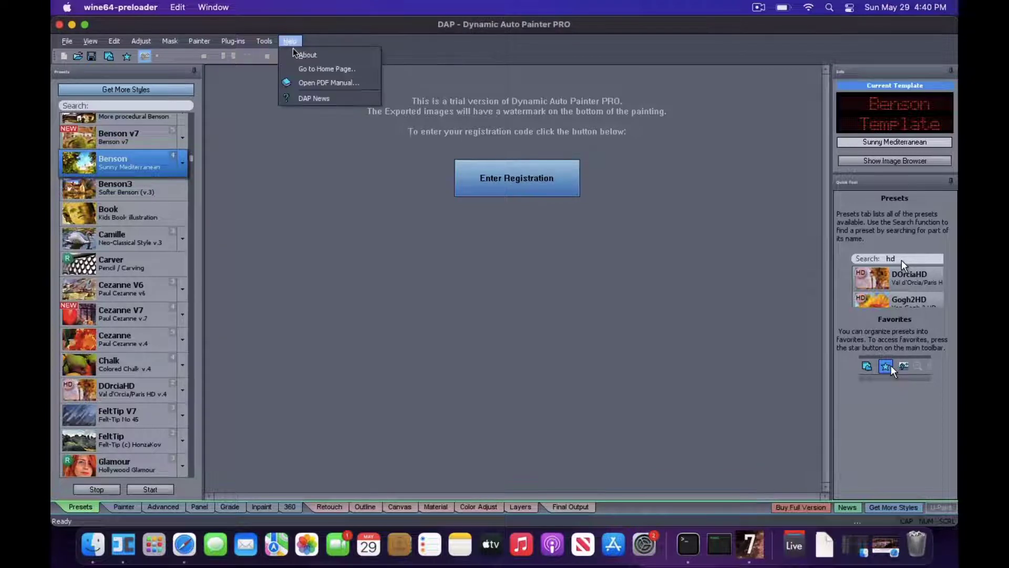
{"action": "left_click", "coordinate": [307, 55]}
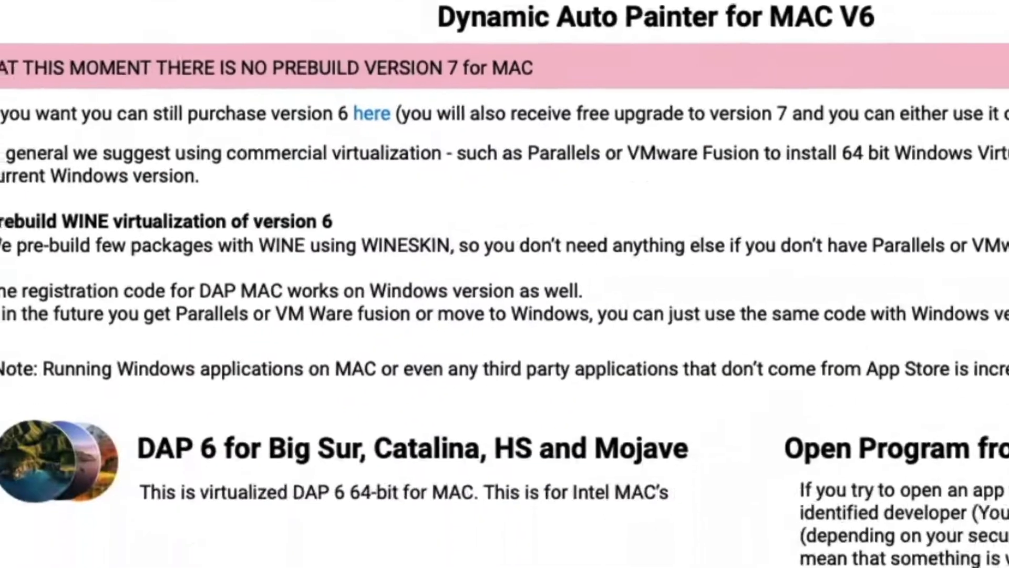
{"action": "scroll", "coordinate": [153, 468], "scroll_direction": "down", "scroll_amount": 5}
{"action": "scroll", "coordinate": [159, 453], "scroll_direction": "down", "scroll_amount": 2}
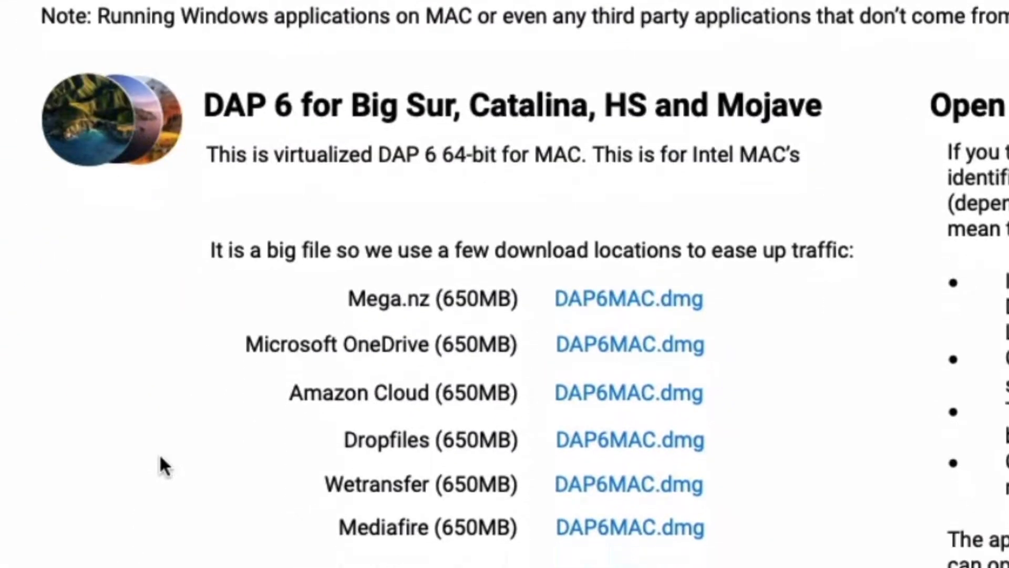
Download DAP6MAC.dmg from the OneDrive mirror, allowing downloads from onedrive.live.com
{"action": "left_click", "coordinate": [632, 344]}
{"action": "left_click", "coordinate": [144, 197]}
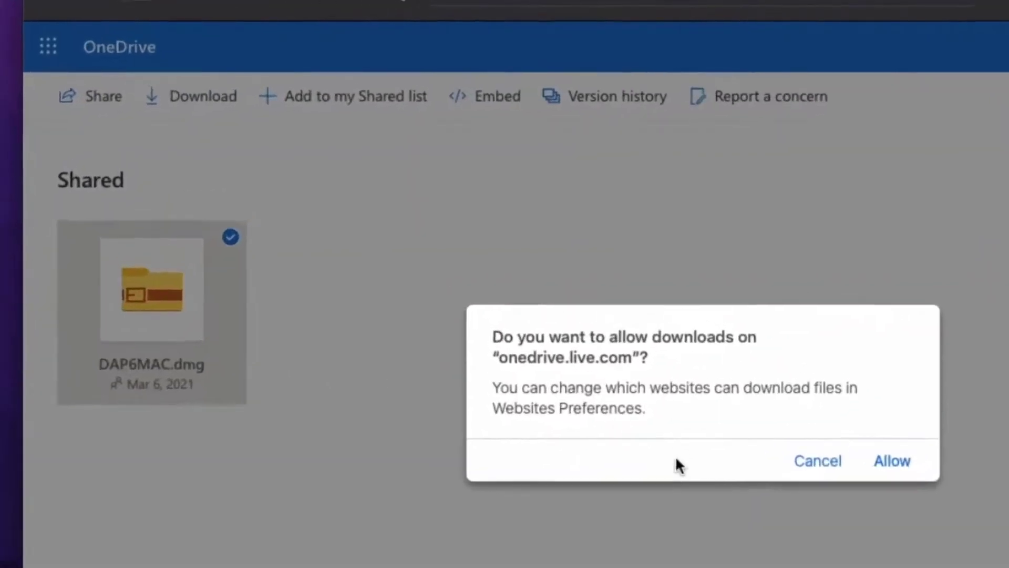
{"action": "left_click", "coordinate": [922, 478]}
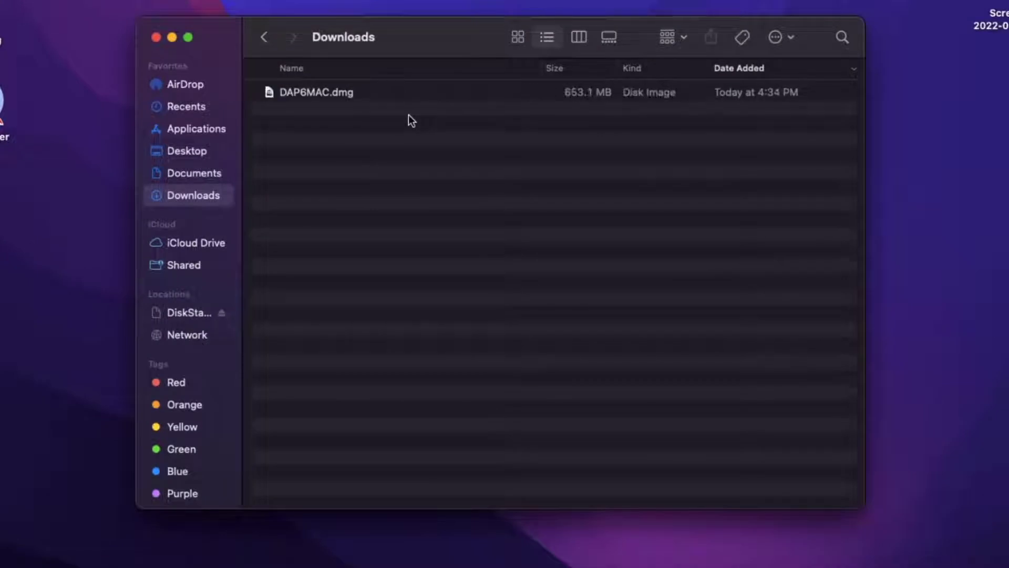
Mount DAP6MAC.dmg from Downloads and copy the DAP 6 app into Applications
{"action": "left_click", "coordinate": [339, 93]}
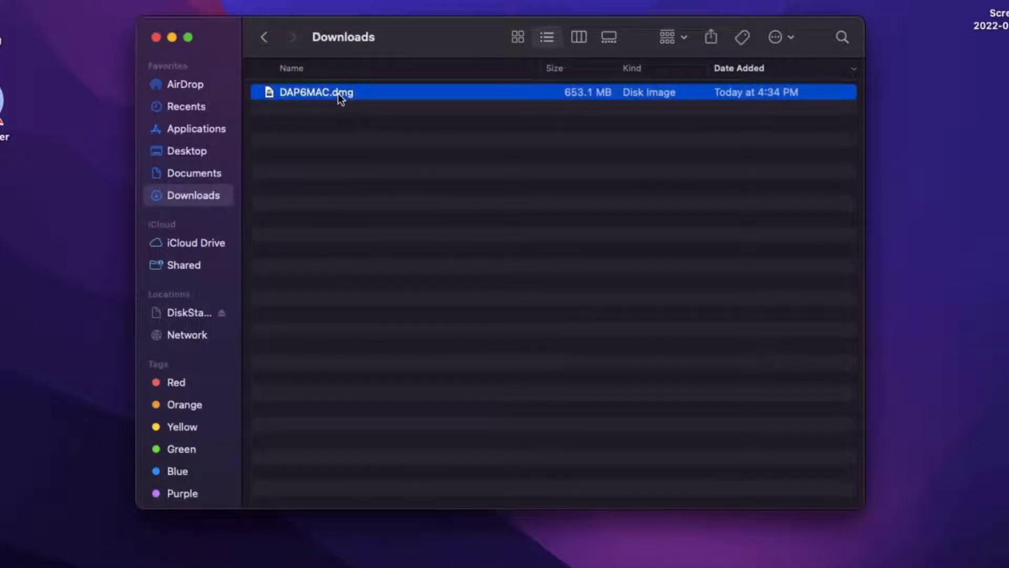
{"action": "double_click", "coordinate": [338, 93]}
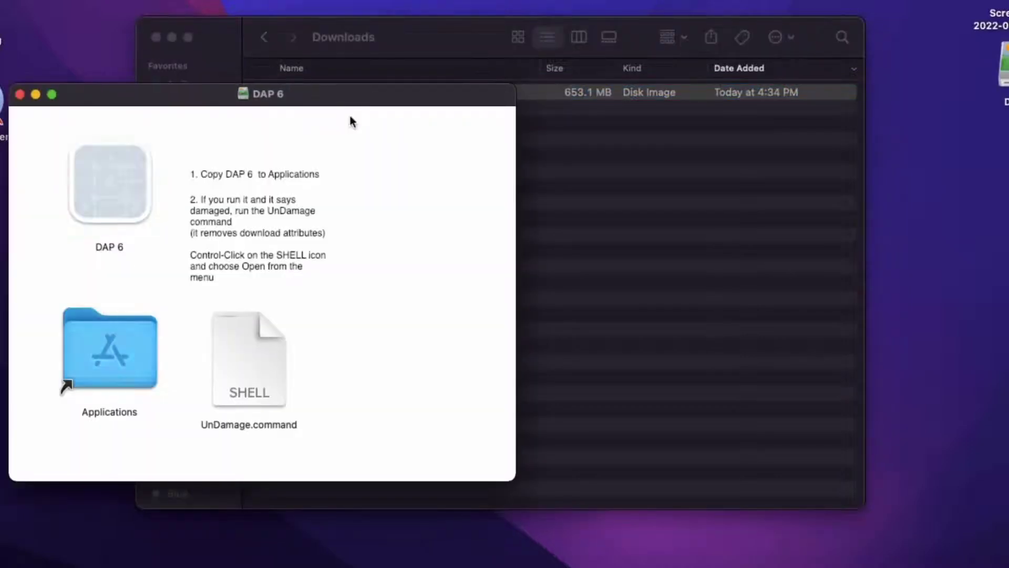
{"action": "left_click_drag", "start_coordinate": [350, 97], "coordinate": [534, 86]}
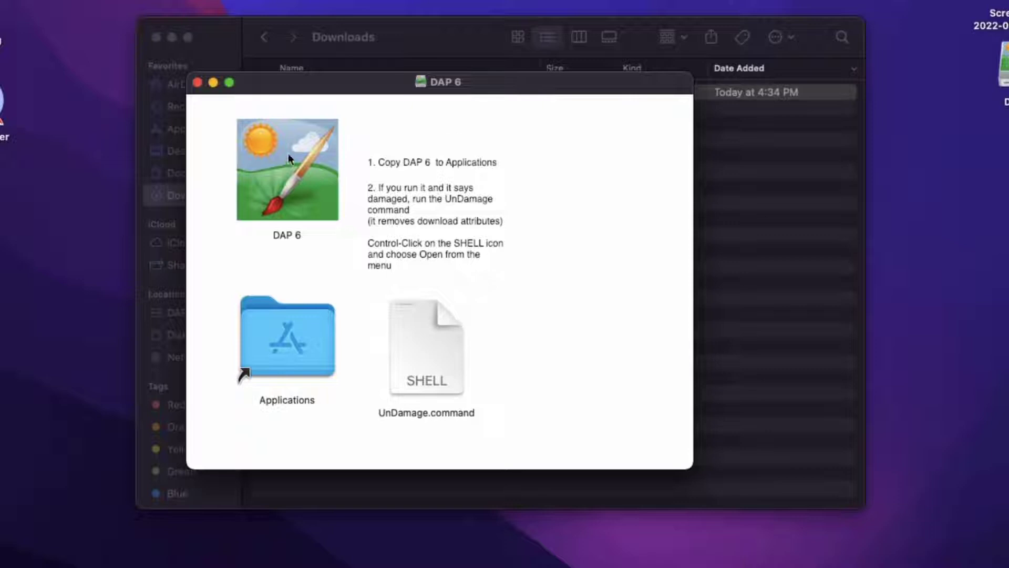
{"action": "left_click_drag", "start_coordinate": [288, 153], "coordinate": [290, 313]}
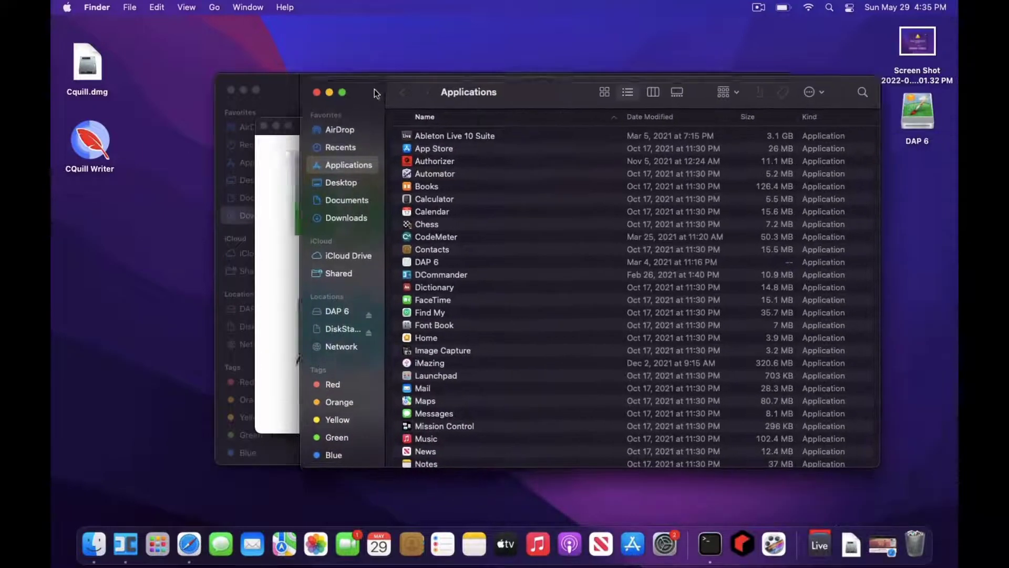
Launch DAP 6 from Applications and cancel the 'damaged and can't be opened' warning
{"action": "left_click_drag", "start_coordinate": [598, 158], "coordinate": [315, 86]}
{"action": "left_click", "coordinate": [350, 256]}
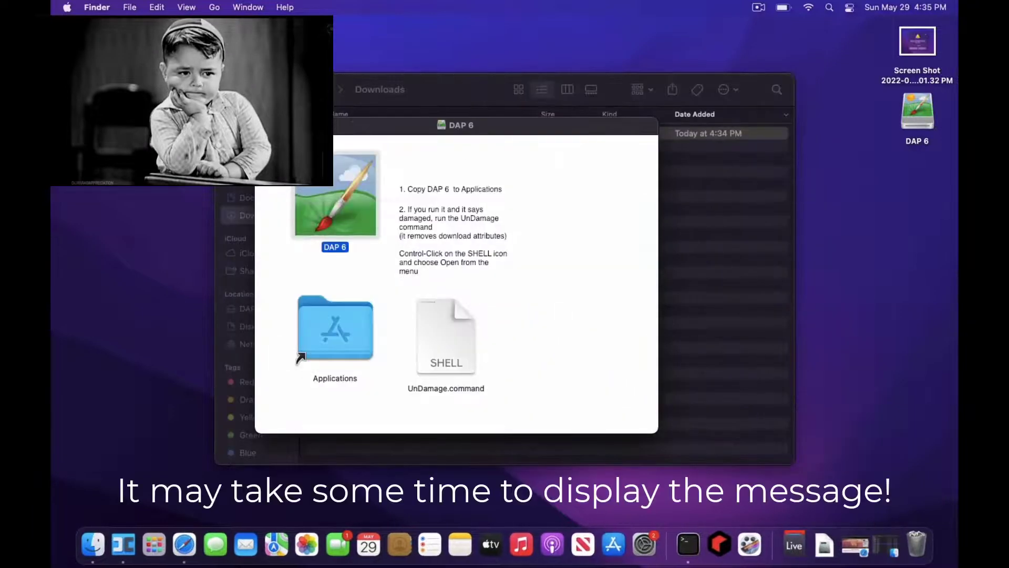
{"action": "key", "text": "super+m"}
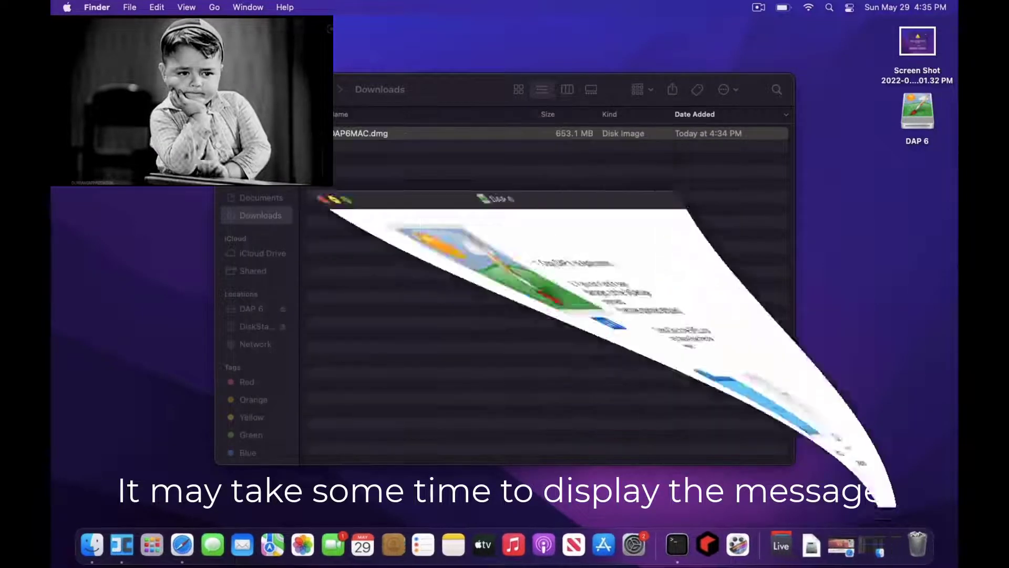
{"action": "key", "text": "super+m"}
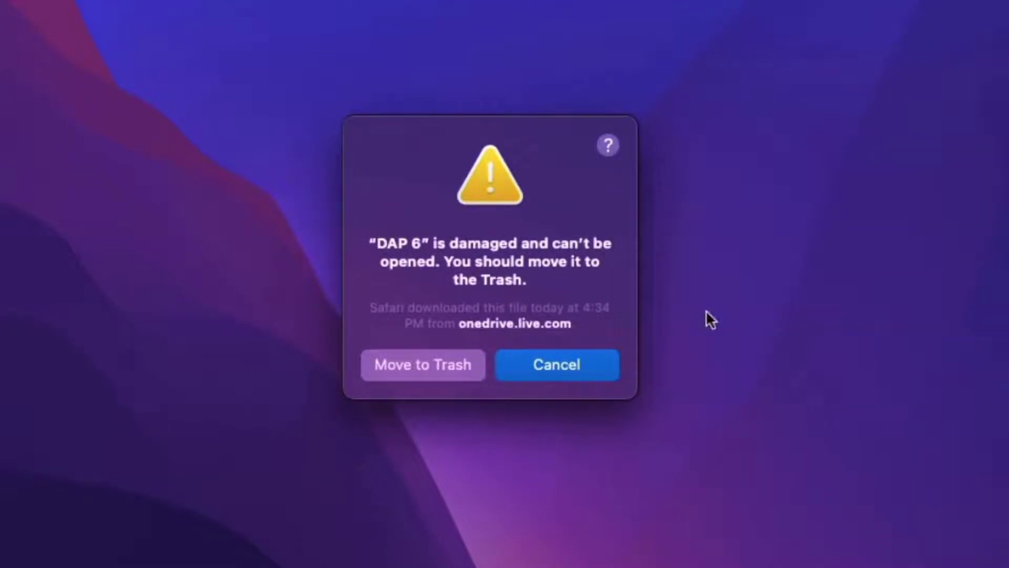
{"action": "left_click", "coordinate": [573, 367]}
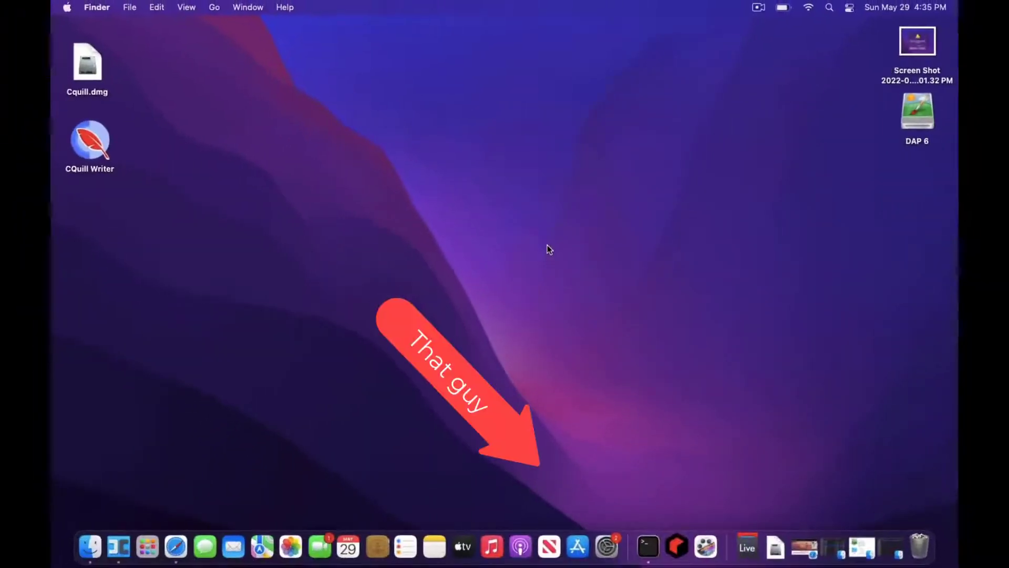
Reopen the mounted DAP 6 disk image from the desktop
{"action": "left_click", "coordinate": [910, 109]}
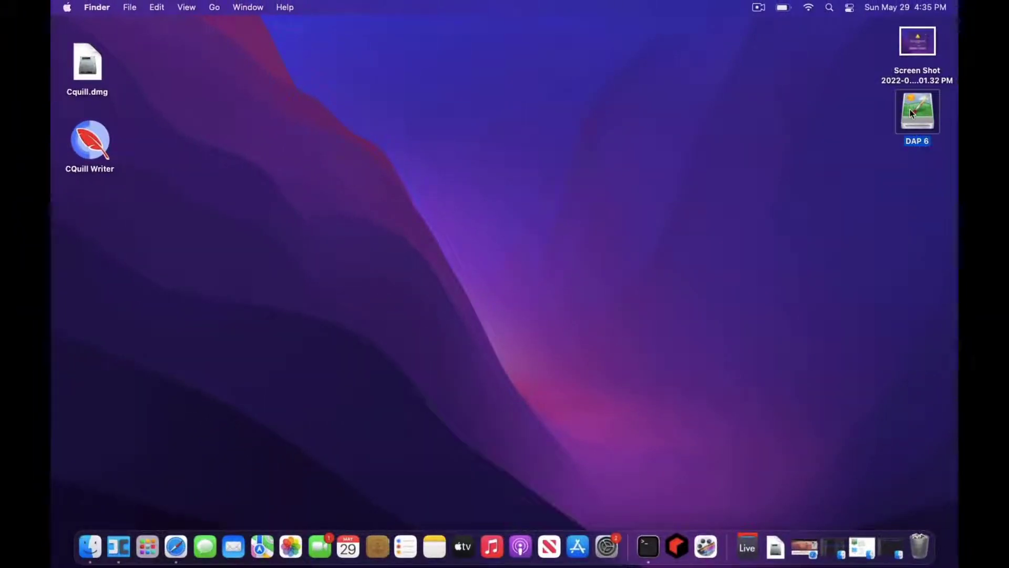
{"action": "double_click", "coordinate": [909, 109]}
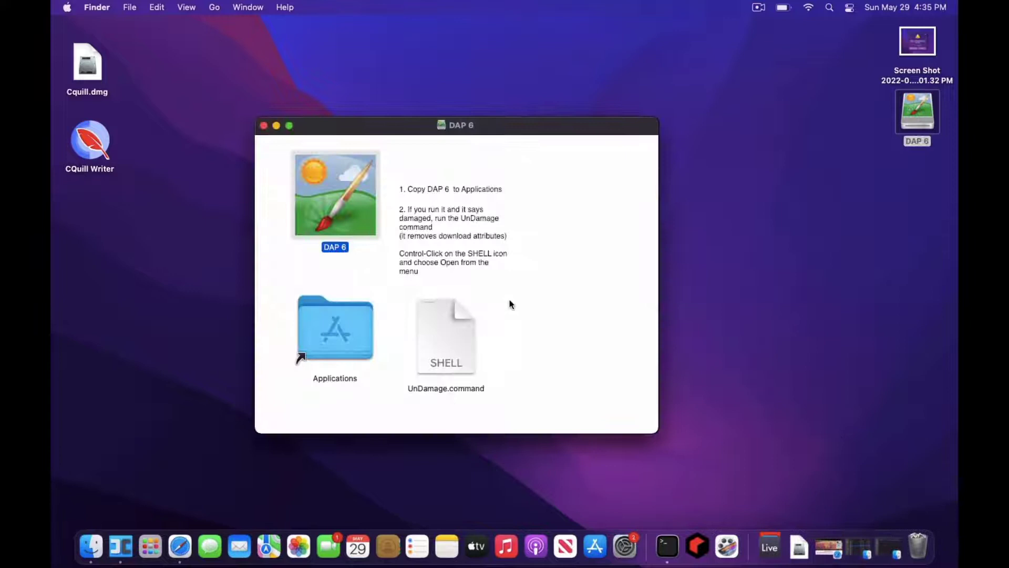
Run UnDamage.command past the unverified-developer warning and close its finished Terminal session
{"action": "left_click", "coordinate": [453, 336]}
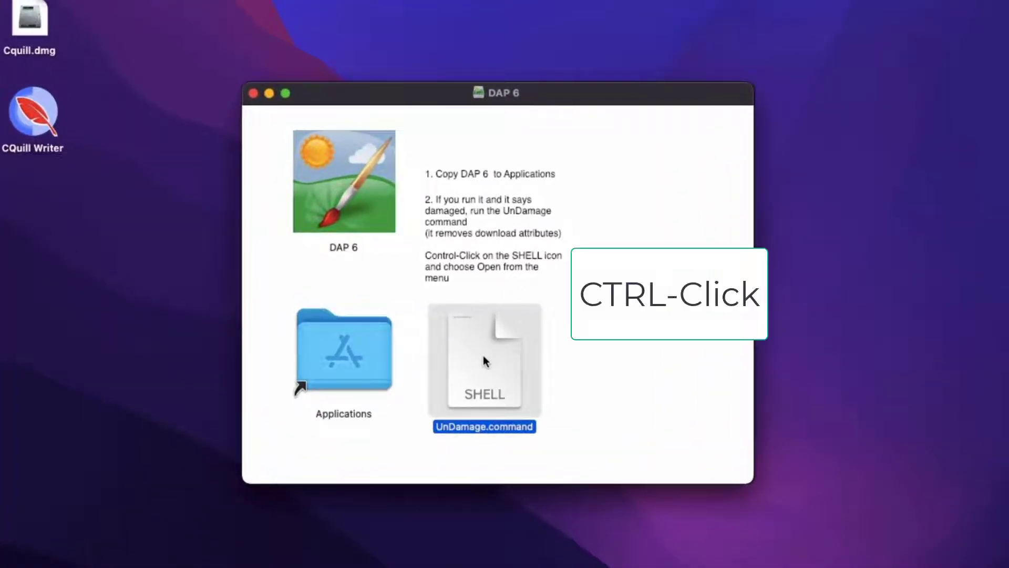
{"action": "left_click", "coordinate": [484, 360], "text": "ctrl"}
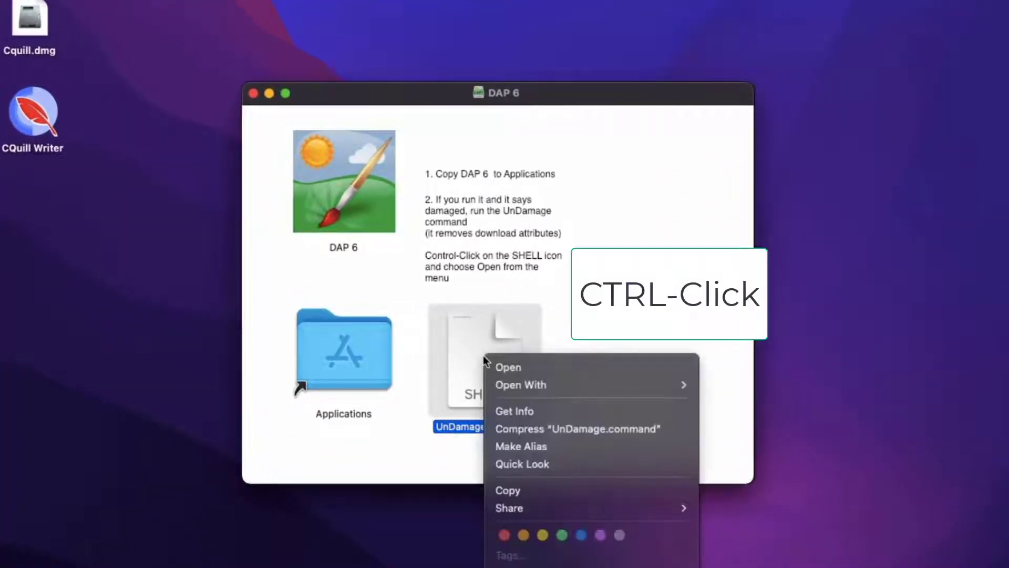
{"action": "left_click", "coordinate": [516, 366]}
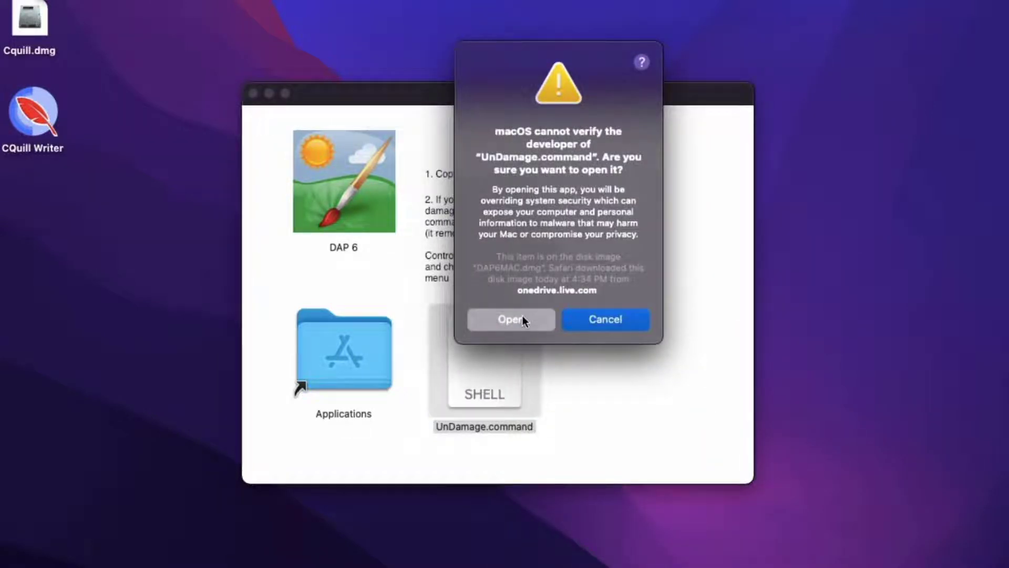
{"action": "left_click", "coordinate": [523, 319]}
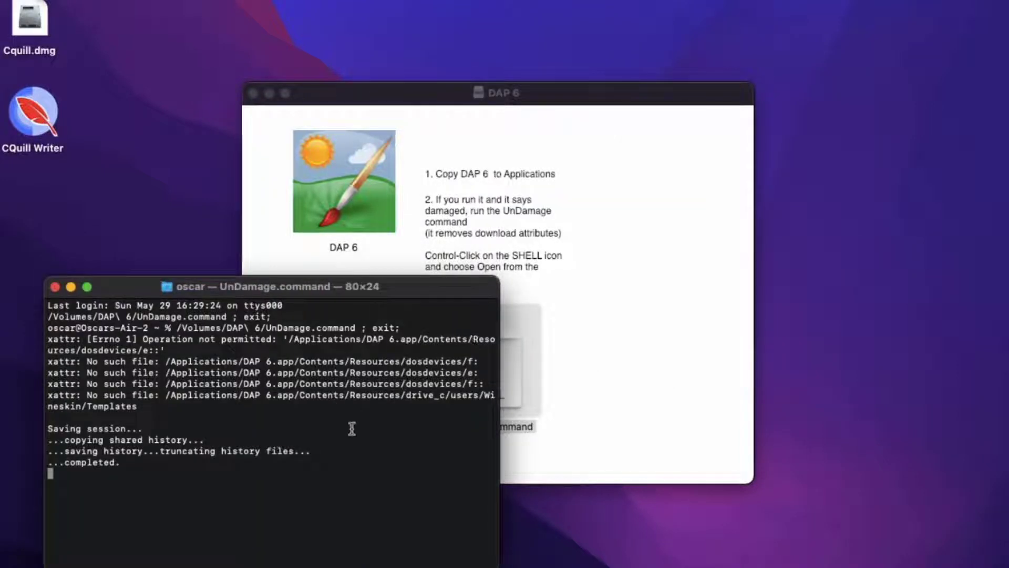
{"action": "left_click", "coordinate": [57, 286]}
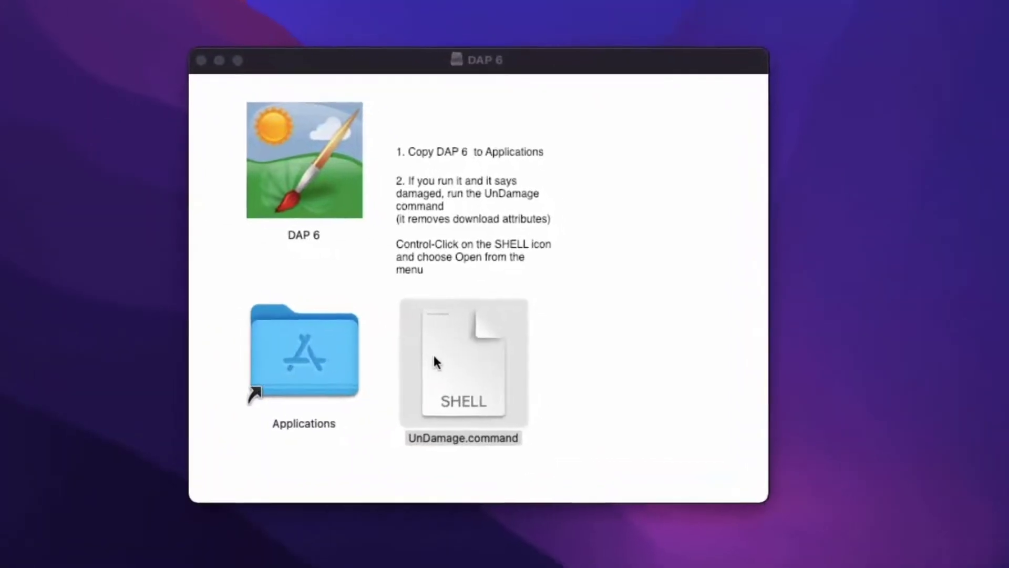
View UnDamage.command in TextEdit, approving the unverified warning, and move its window aside
{"action": "right_click", "coordinate": [450, 365]}
{"action": "mouse_move", "coordinate": [494, 396]}
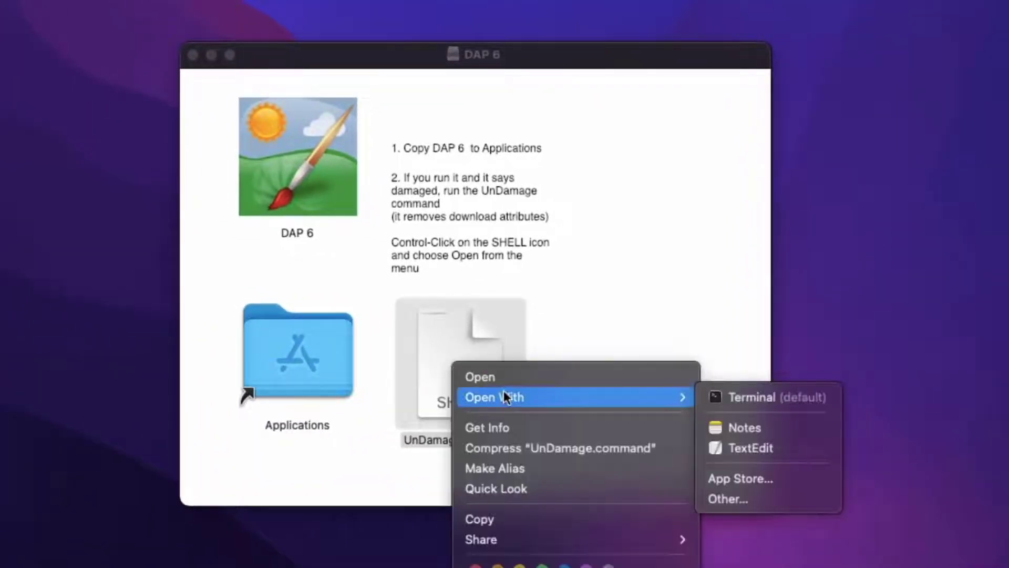
{"action": "left_click", "coordinate": [727, 443]}
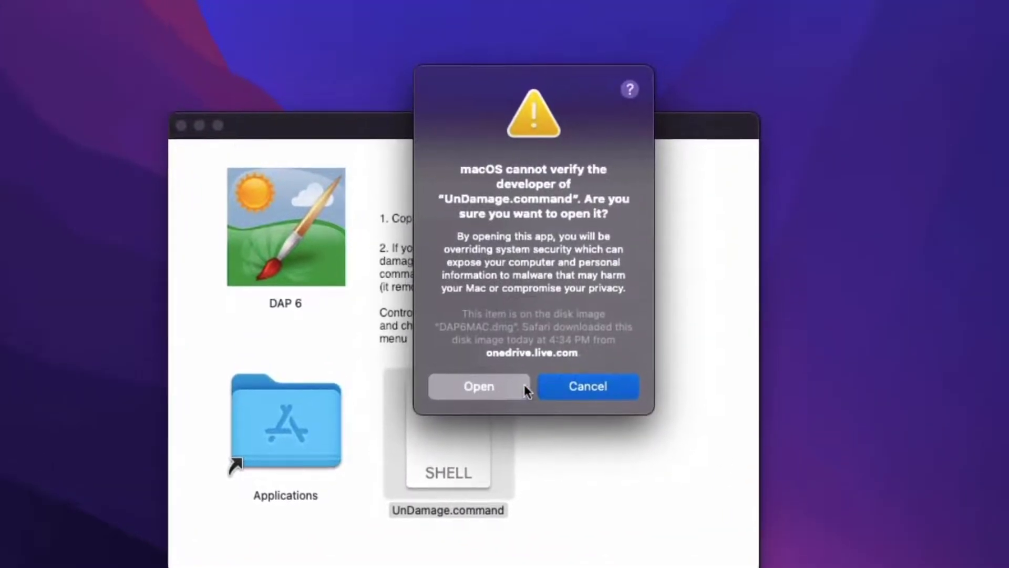
{"action": "left_click", "coordinate": [485, 351]}
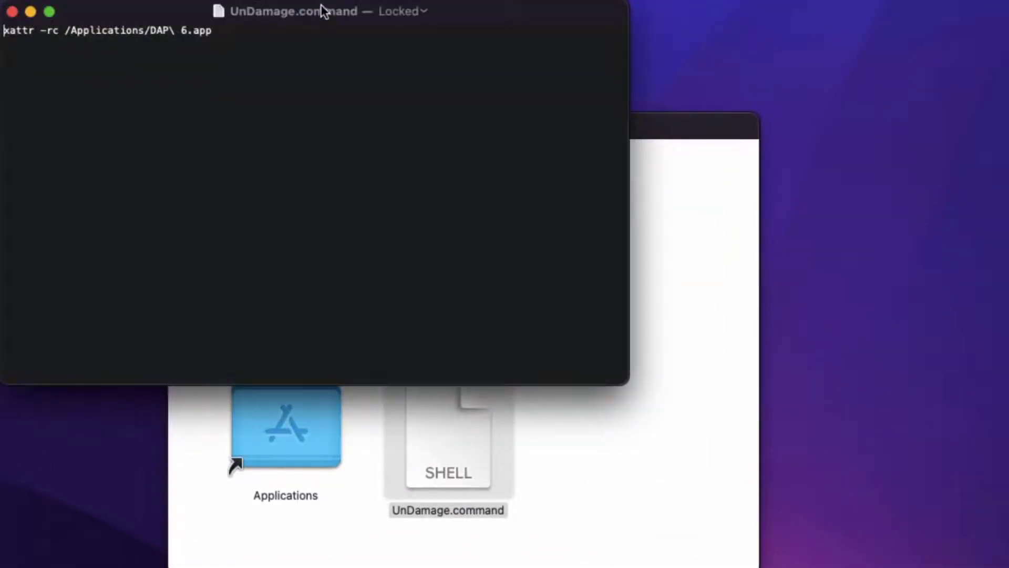
{"action": "left_click_drag", "start_coordinate": [319, 11], "coordinate": [612, 246]}
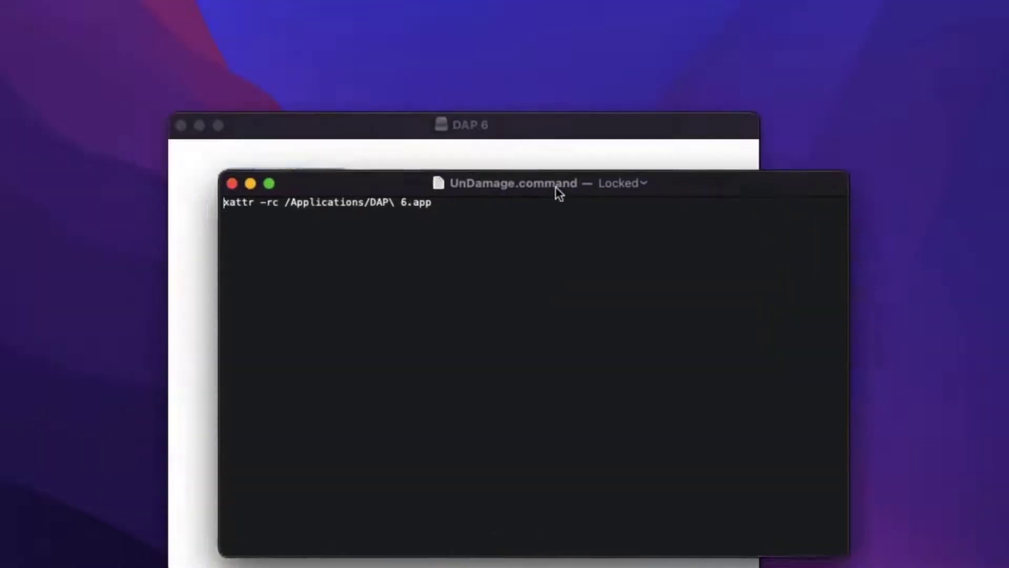
Inspect the single xattr -rc line for DAP 6.app and close the UnDamage file
{"action": "triple_click", "coordinate": [441, 269]}
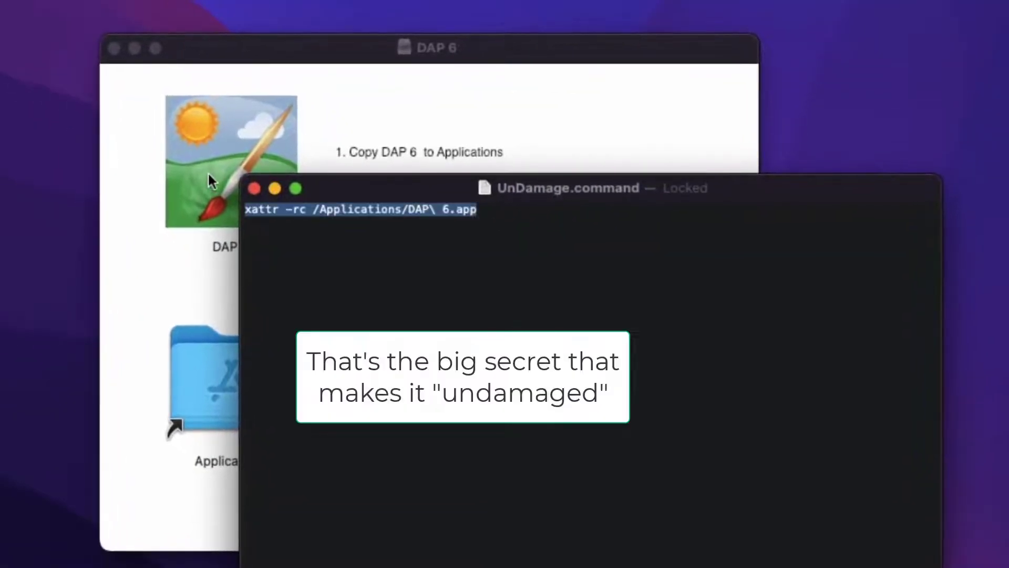
{"action": "left_click", "coordinate": [361, 251]}
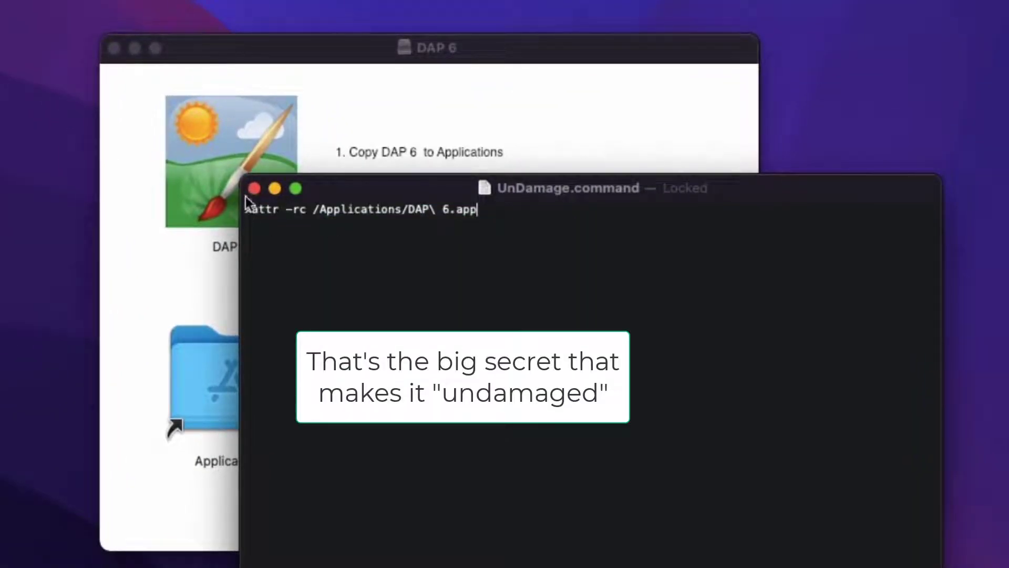
{"action": "left_click", "coordinate": [254, 188]}
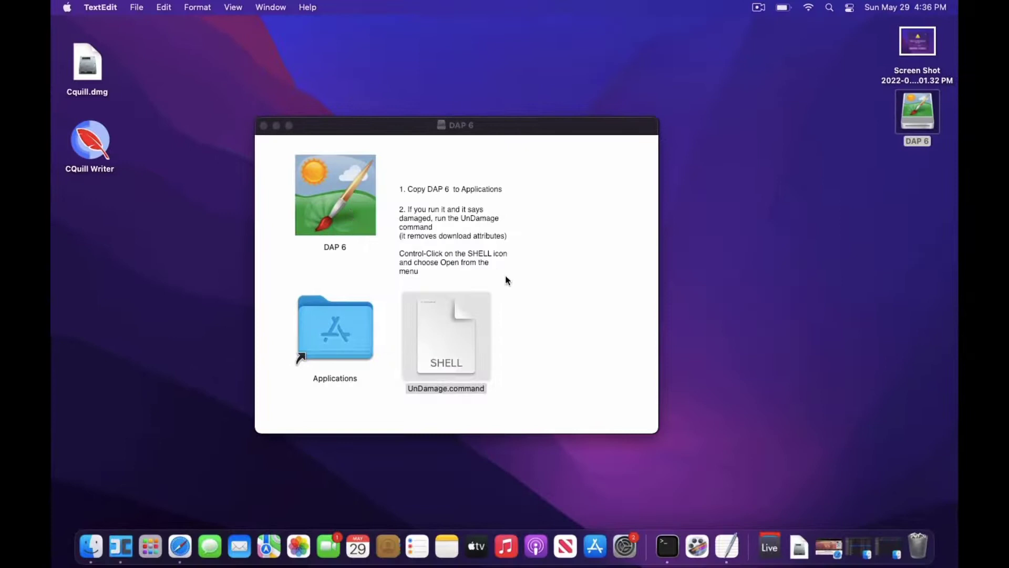
Close the disk image window, launch DAP 6 from Applications and dismiss its News window
{"action": "left_click", "coordinate": [265, 125]}
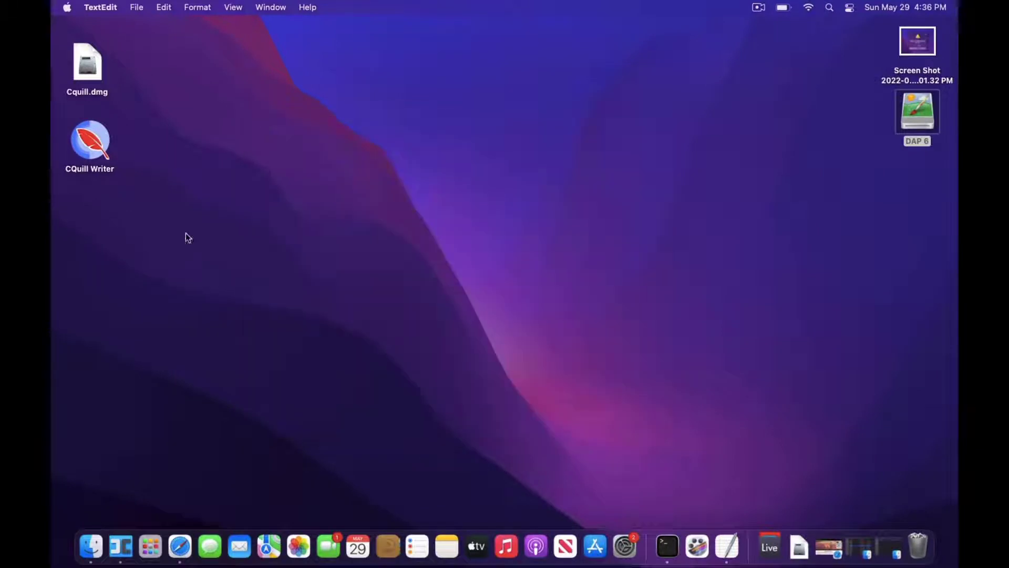
{"action": "left_click", "coordinate": [91, 546]}
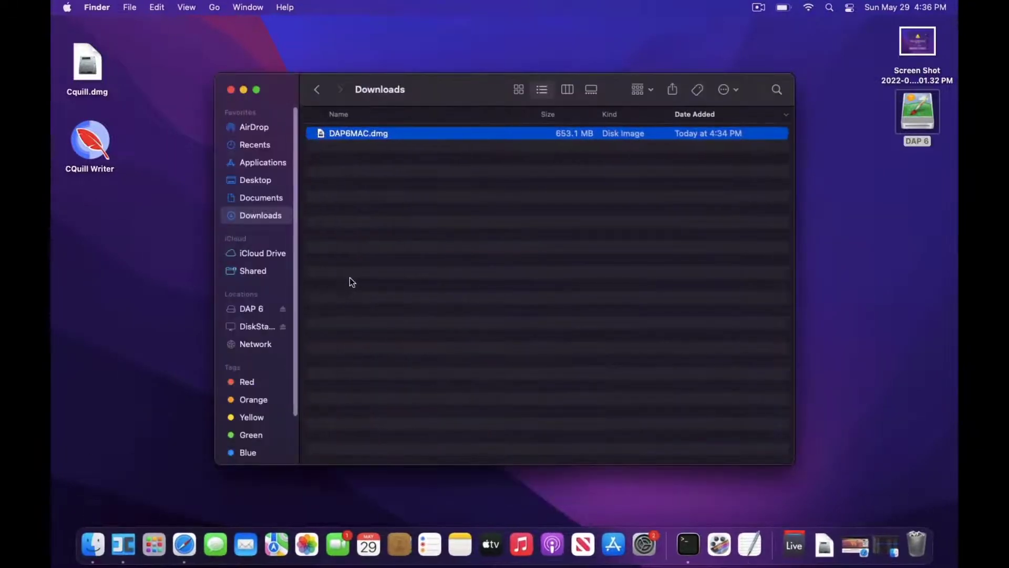
{"action": "left_click", "coordinate": [263, 161]}
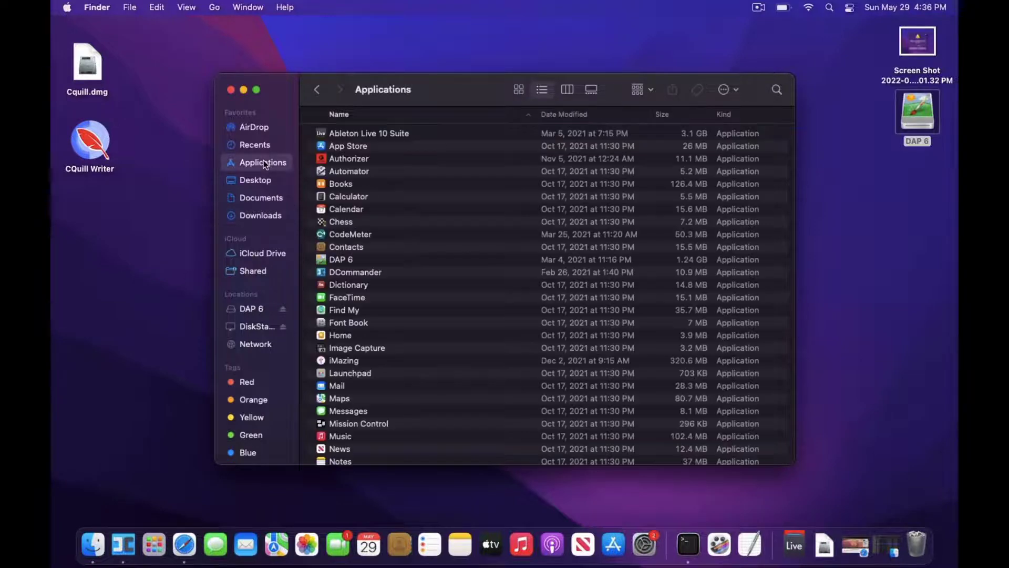
{"action": "double_click", "coordinate": [343, 258]}
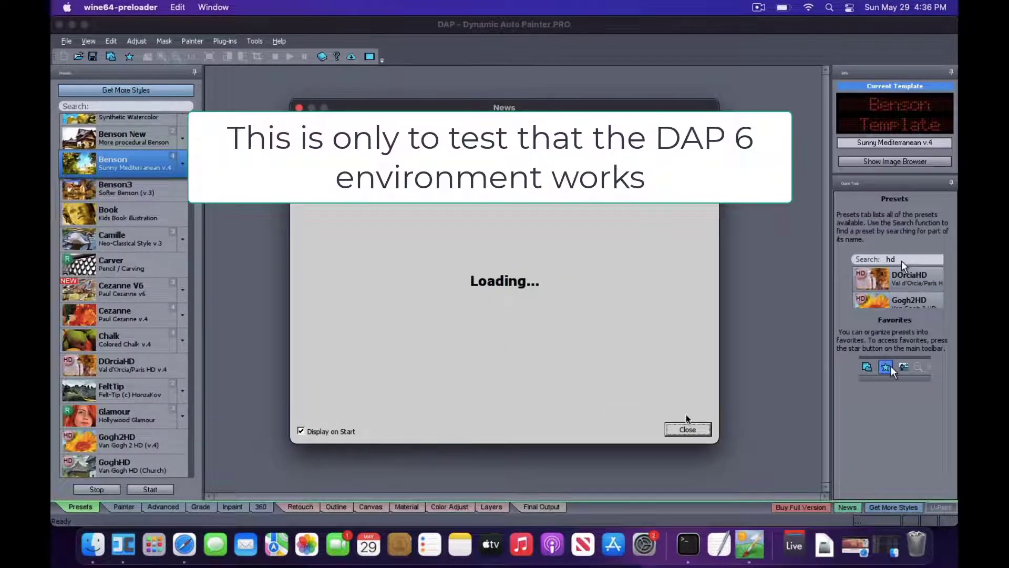
{"action": "left_click", "coordinate": [687, 430]}
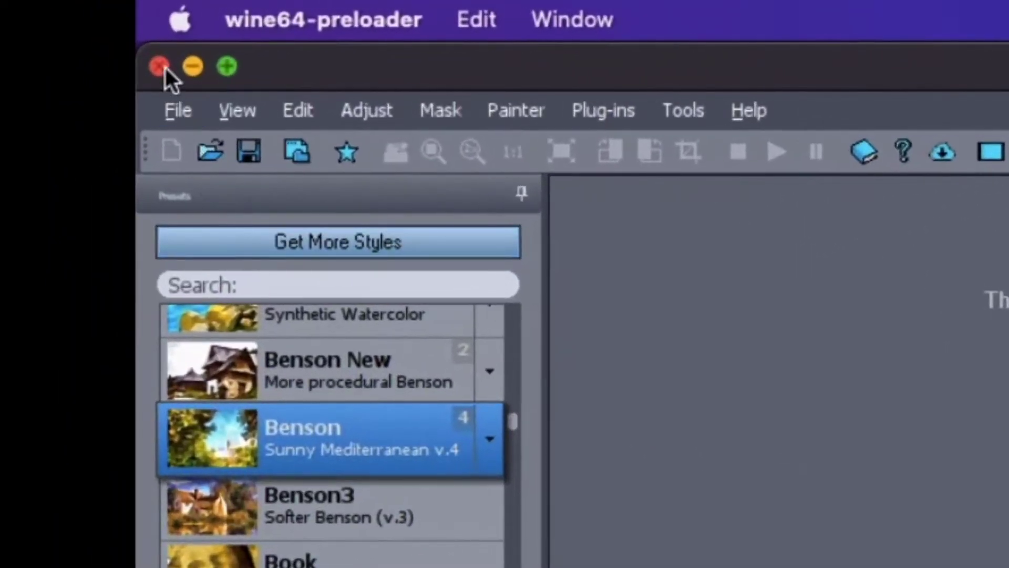
Quit DAP 6 after the test and start downloading the DAP 7 trial from mediachance.com
{"action": "left_click", "coordinate": [165, 68]}
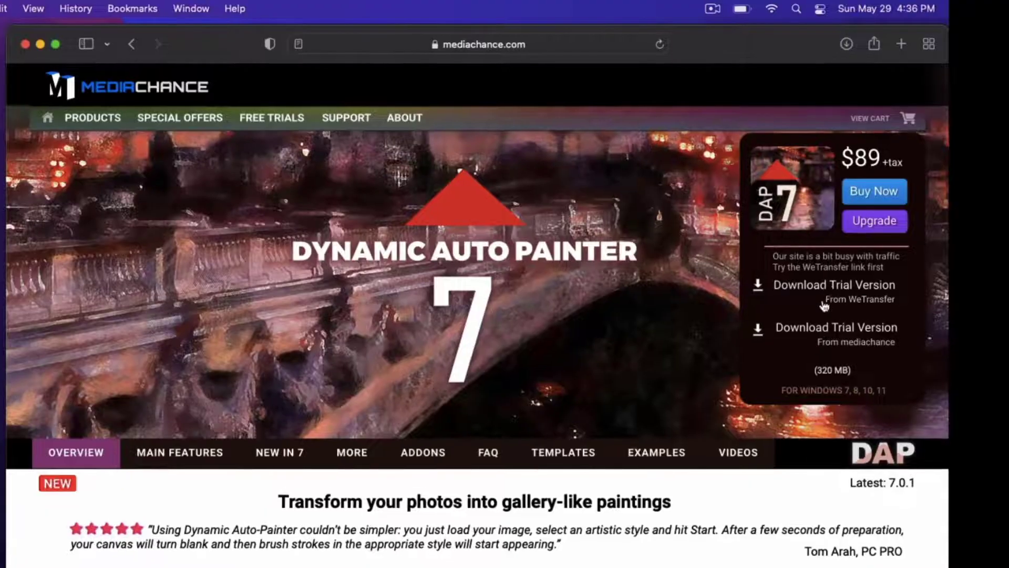
{"action": "left_click", "coordinate": [822, 327]}
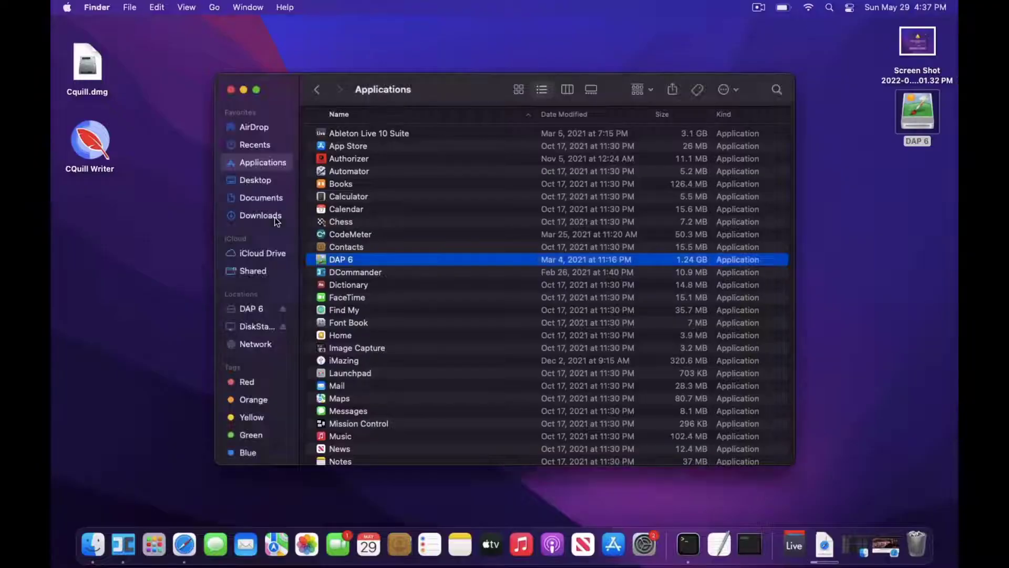
Confirm in Downloads that the dappro702.exe installer has finished downloading
{"action": "left_click", "coordinate": [268, 215]}
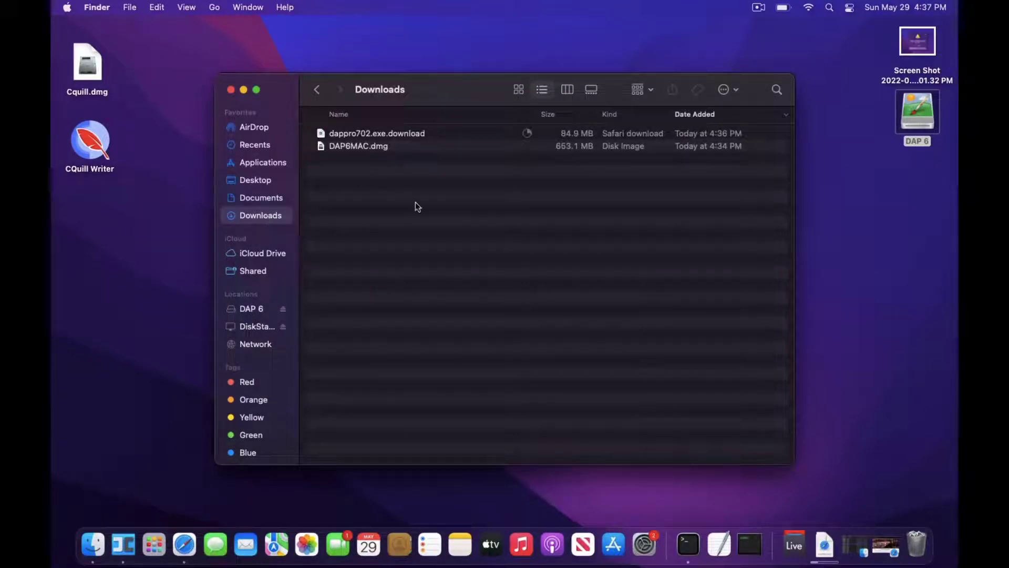
{"action": "left_click", "coordinate": [413, 136]}
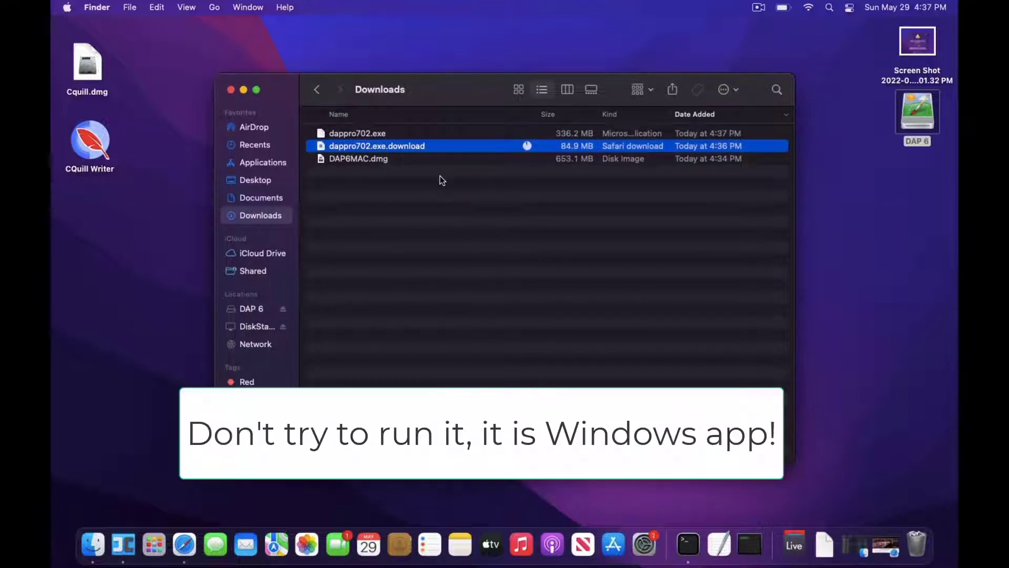
{"action": "left_click", "coordinate": [379, 136]}
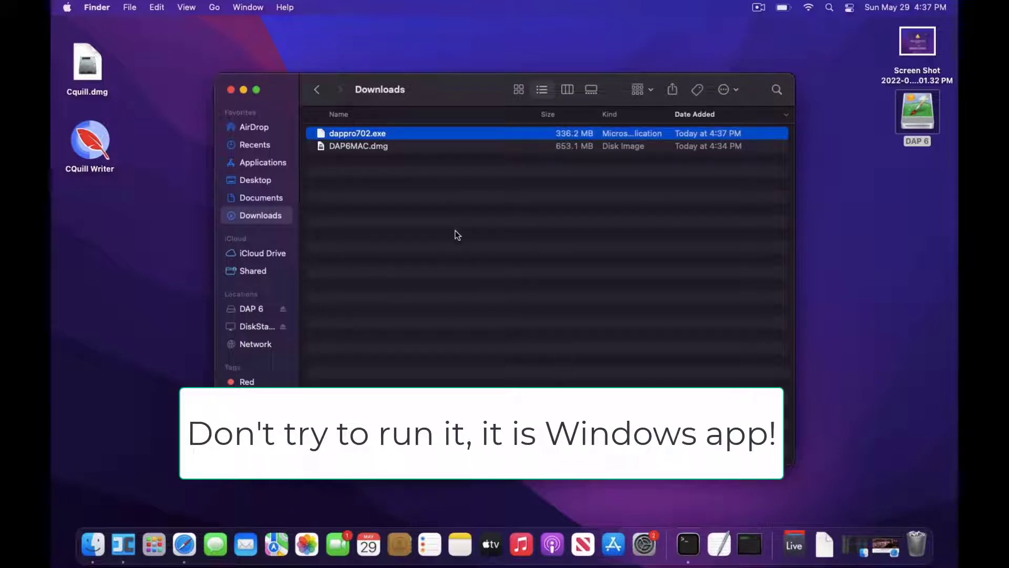
Show the package contents of the DAP 6 app in Applications
{"action": "left_click", "coordinate": [263, 163]}
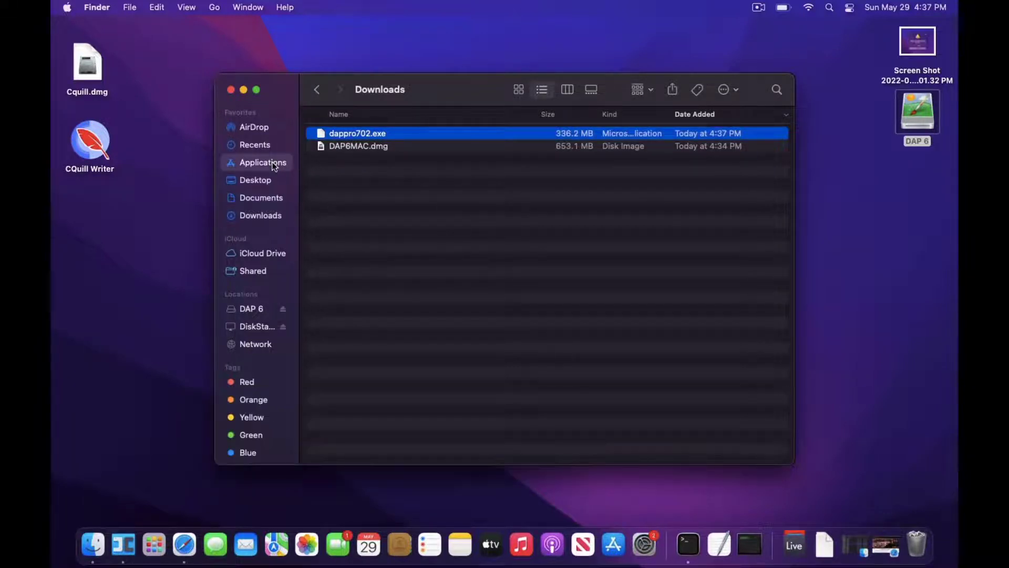
{"action": "left_click", "coordinate": [350, 260]}
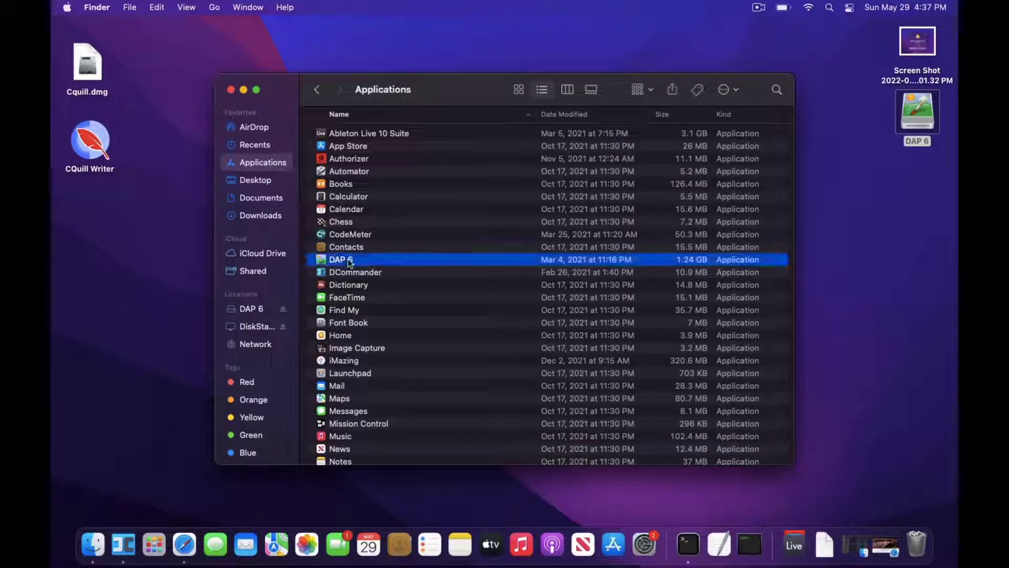
{"action": "right_click", "coordinate": [350, 261]}
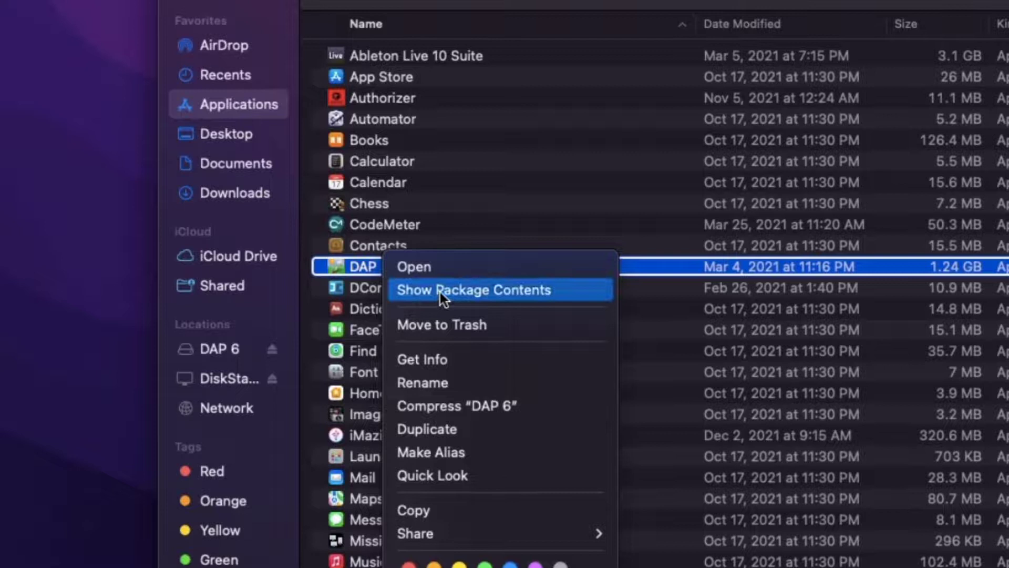
{"action": "left_click", "coordinate": [440, 292]}
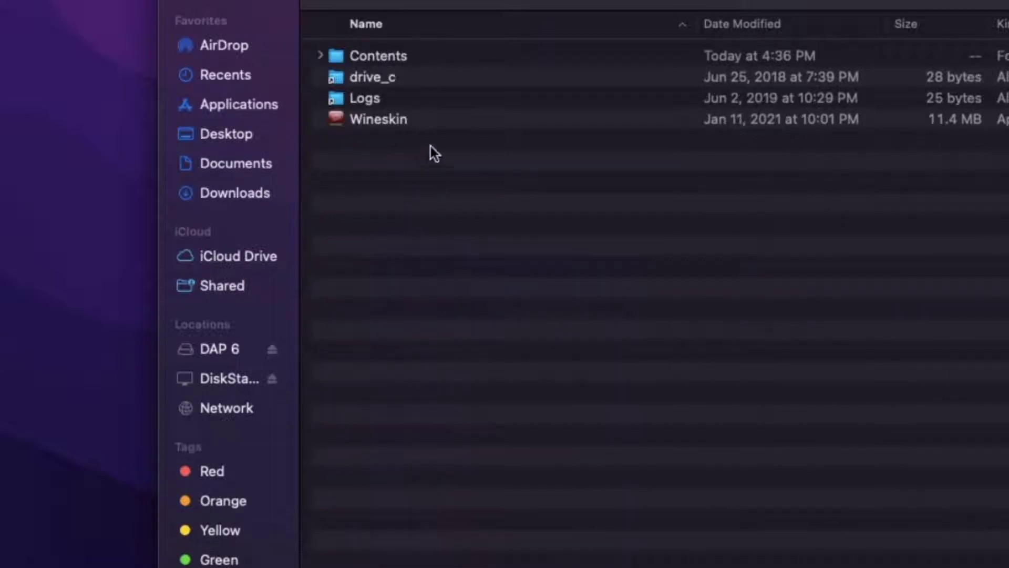
Launch Wineskin and choose Downloads/dappro702.exe as the setup executable to install
{"action": "double_click", "coordinate": [394, 121]}
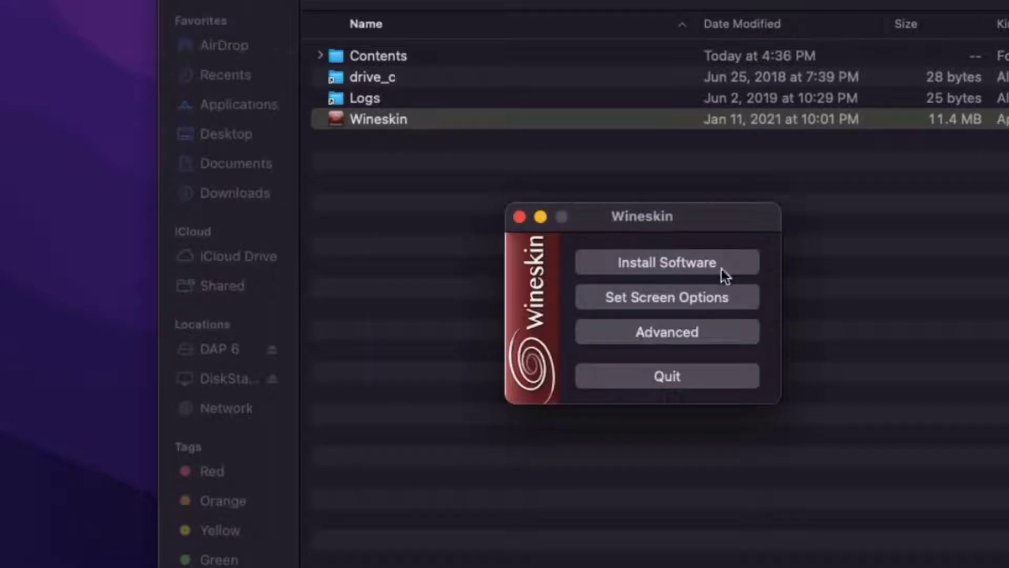
{"action": "left_click", "coordinate": [666, 262]}
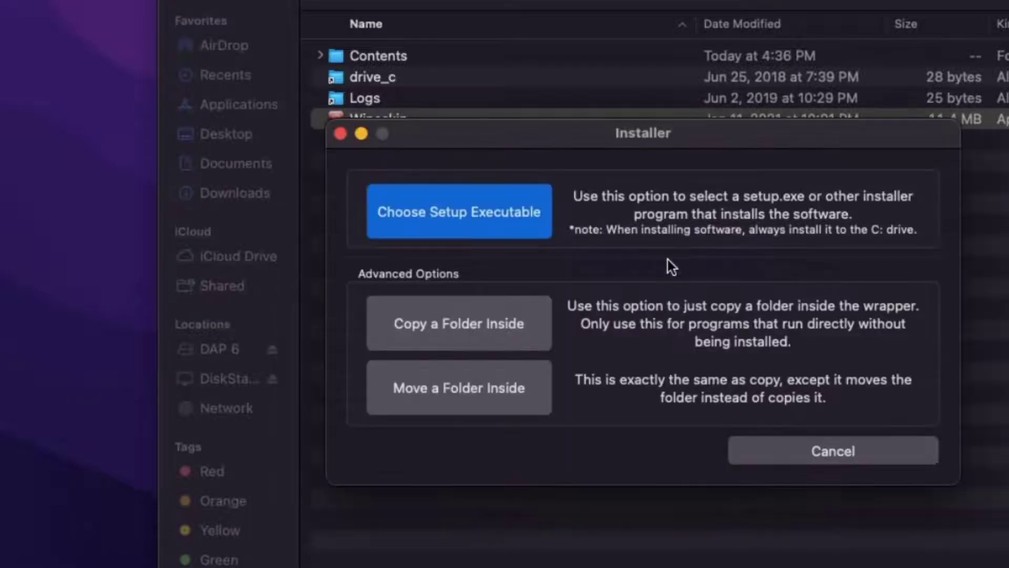
{"action": "left_click", "coordinate": [509, 216]}
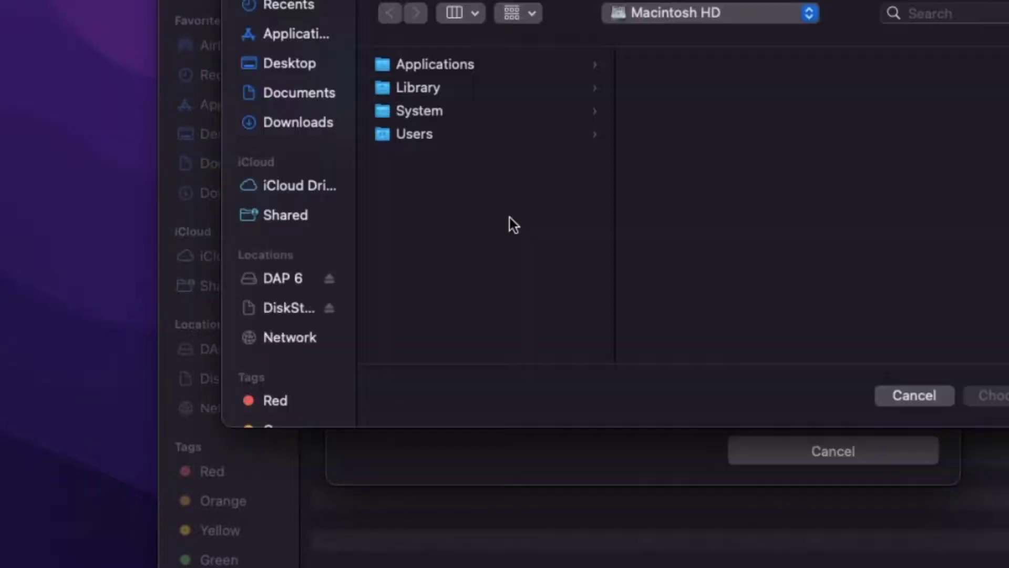
{"action": "left_click", "coordinate": [311, 122]}
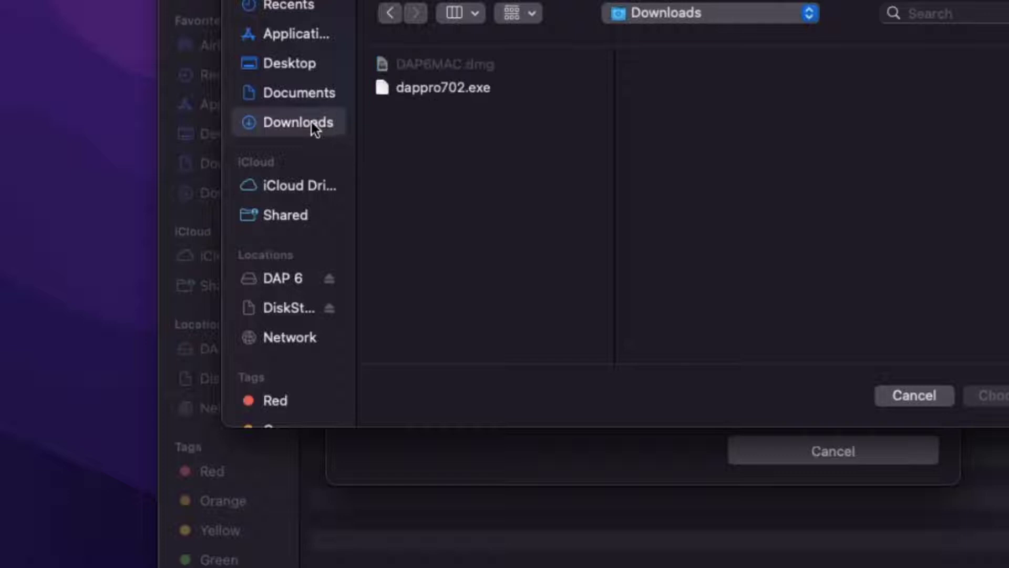
{"action": "left_click", "coordinate": [434, 91]}
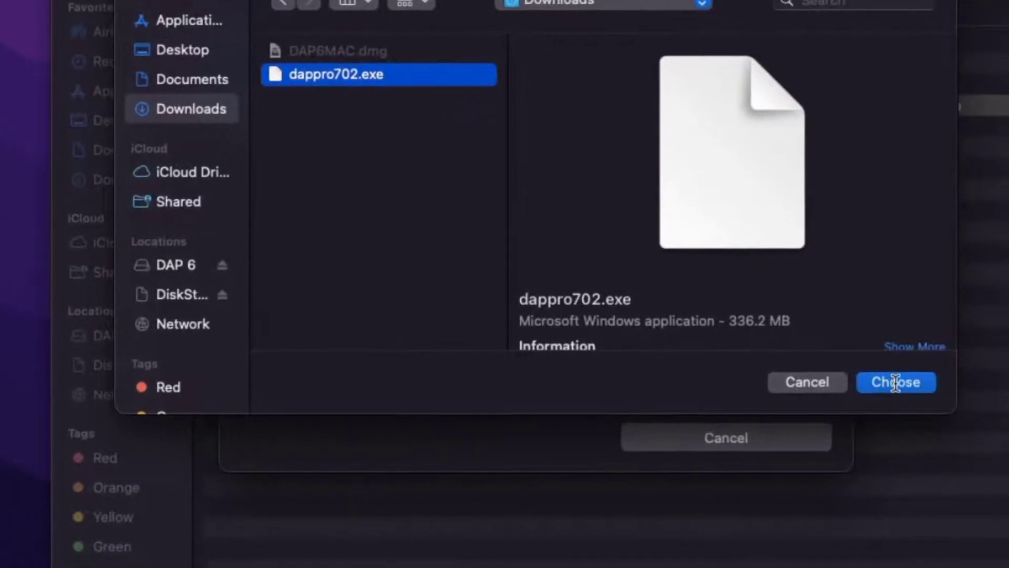
{"action": "left_click", "coordinate": [897, 382]}
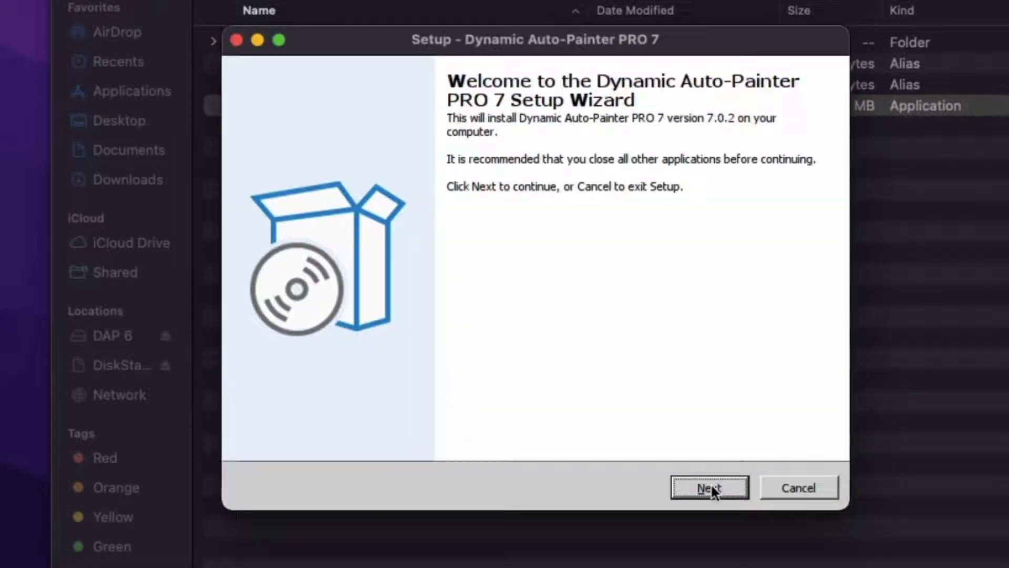
Accept the wizard defaults, install Dynamic Auto-Painter PRO 7 into C:\Program Files\DAPPRO7 and finish
{"action": "left_click", "coordinate": [710, 488]}
{"action": "left_click", "coordinate": [710, 487]}
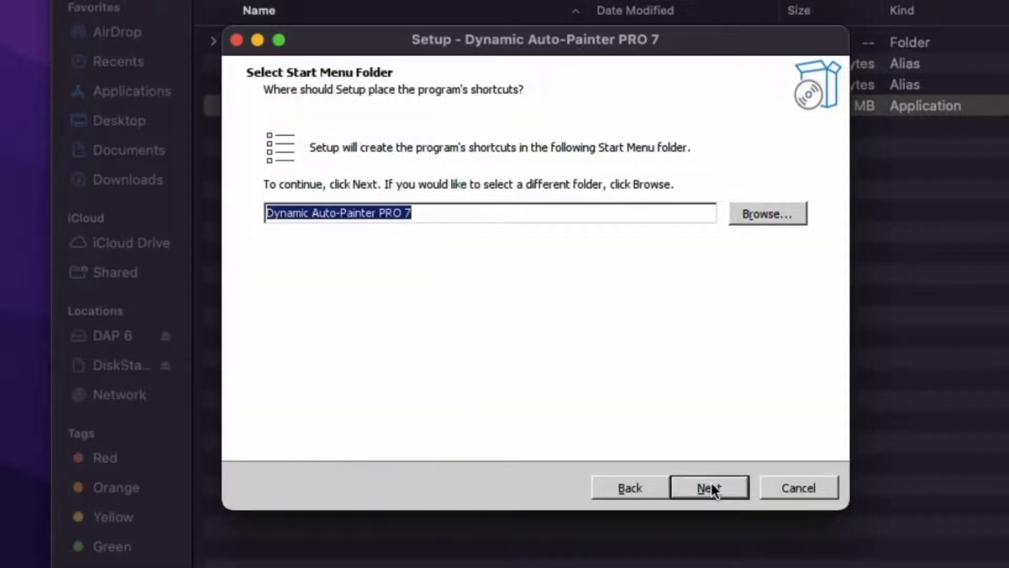
{"action": "left_click", "coordinate": [711, 488]}
{"action": "left_click", "coordinate": [710, 487]}
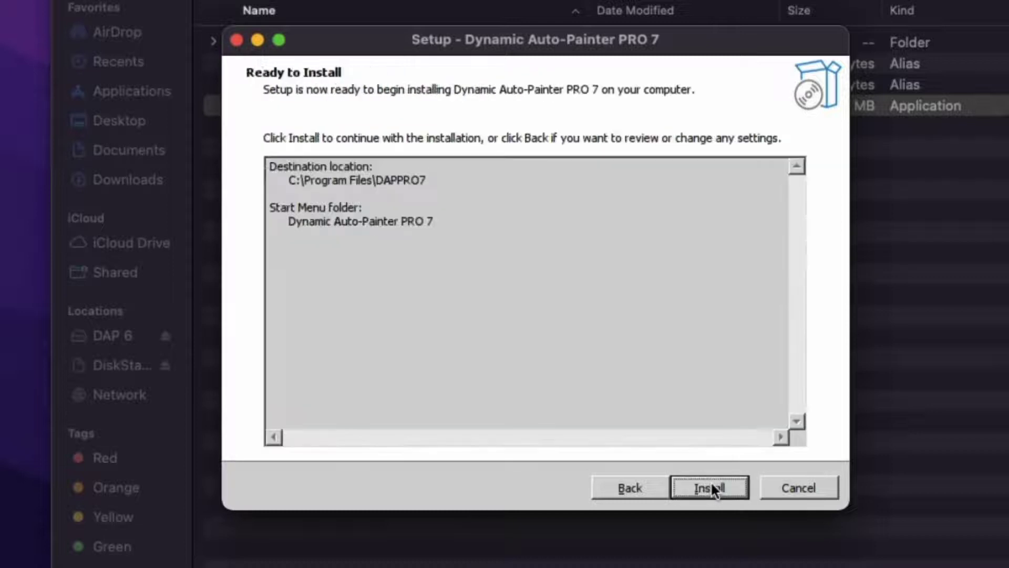
{"action": "left_click", "coordinate": [710, 488]}
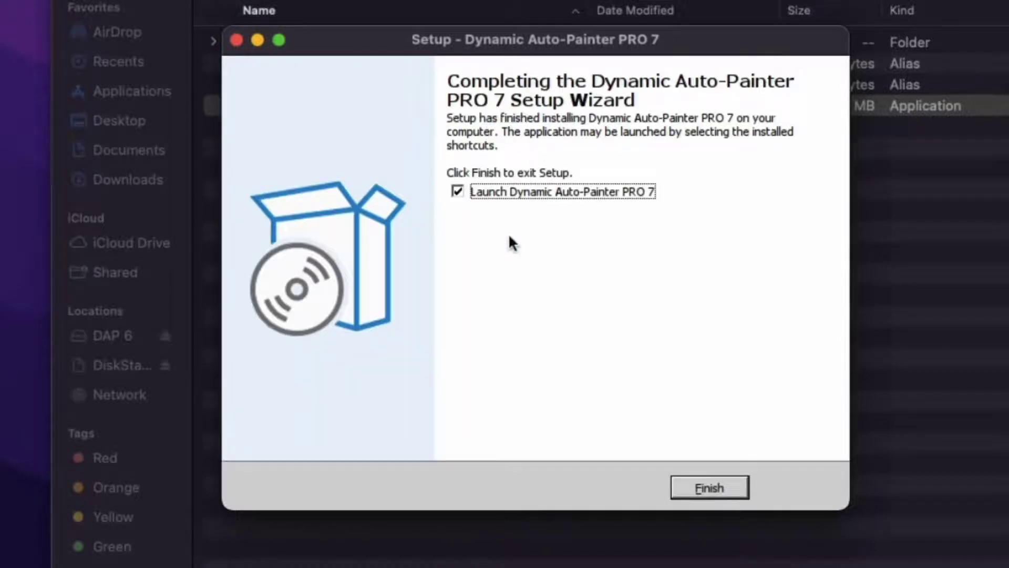
{"action": "left_click", "coordinate": [704, 481]}
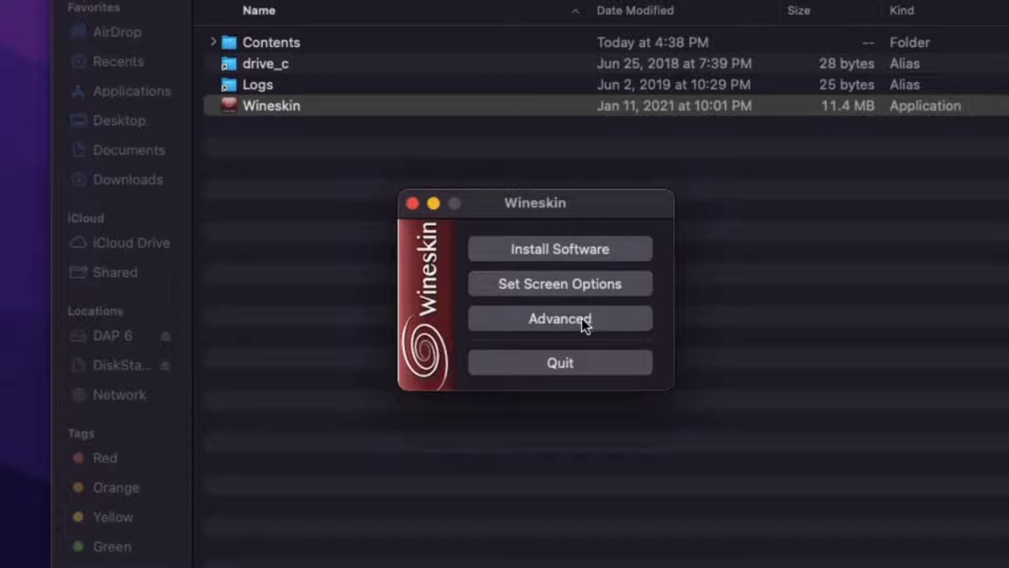
Point the wrapper's Windows EXE to drive_c/Program Files/DAPPRO7/DaPainter.exe
{"action": "left_click", "coordinate": [566, 317]}
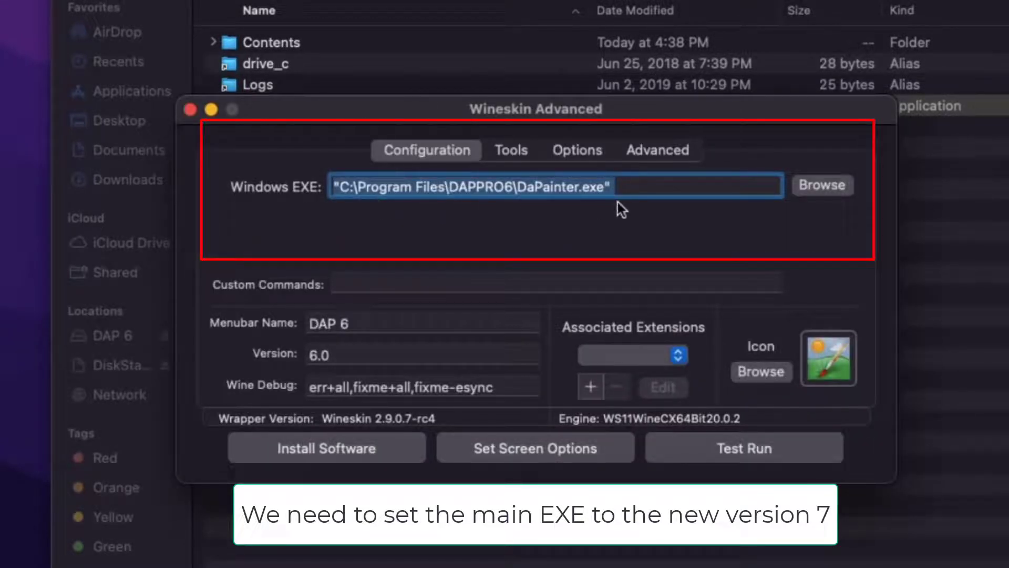
{"action": "left_click", "coordinate": [821, 184]}
{"action": "left_click", "coordinate": [513, 98]}
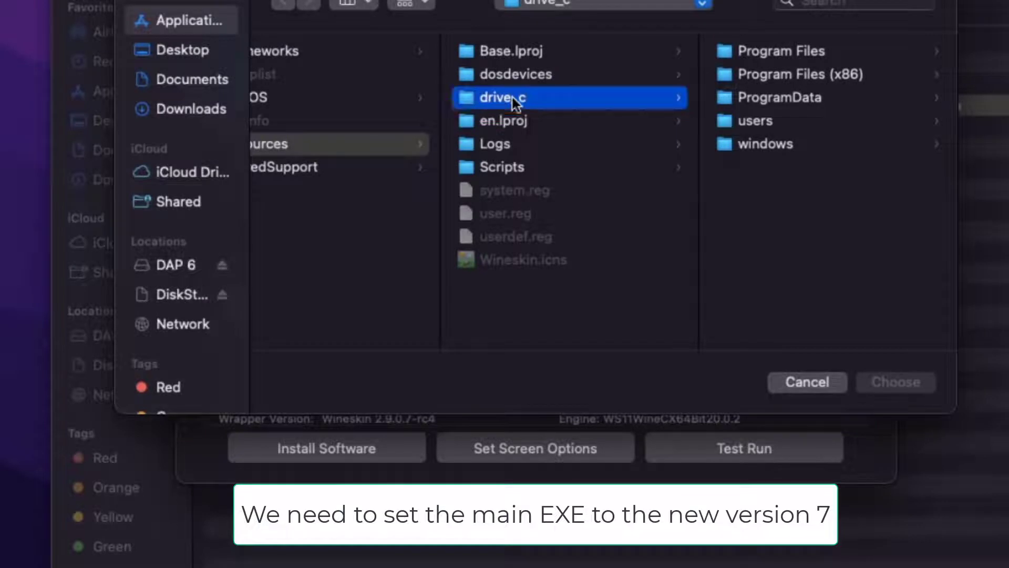
{"action": "left_click", "coordinate": [781, 51]}
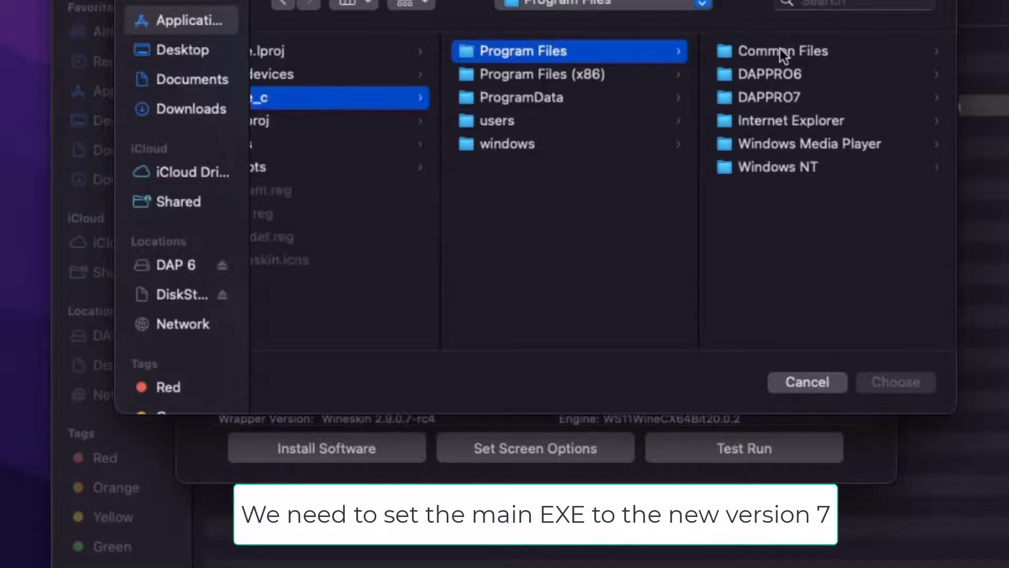
{"action": "left_click", "coordinate": [769, 97]}
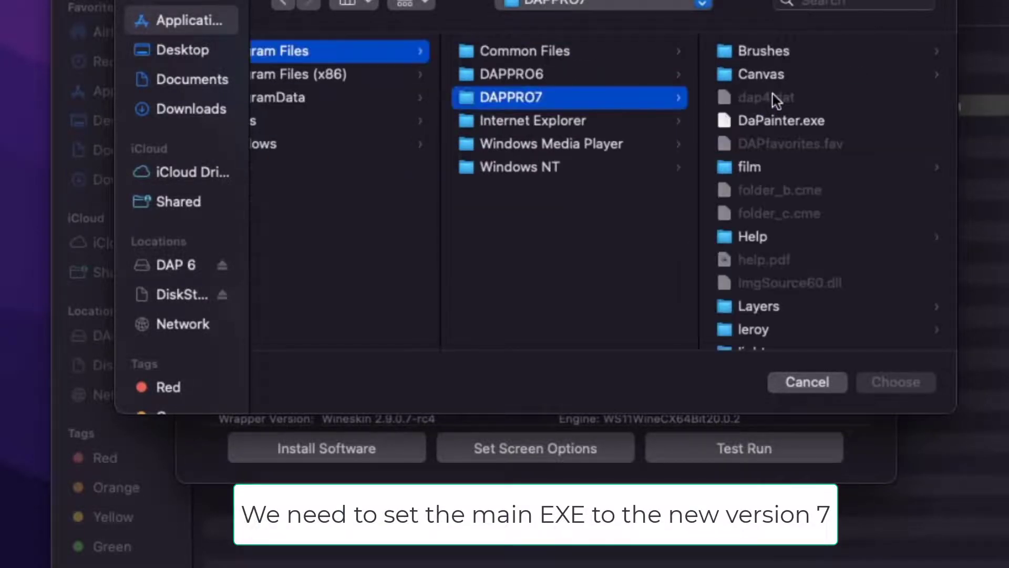
{"action": "left_click", "coordinate": [792, 121]}
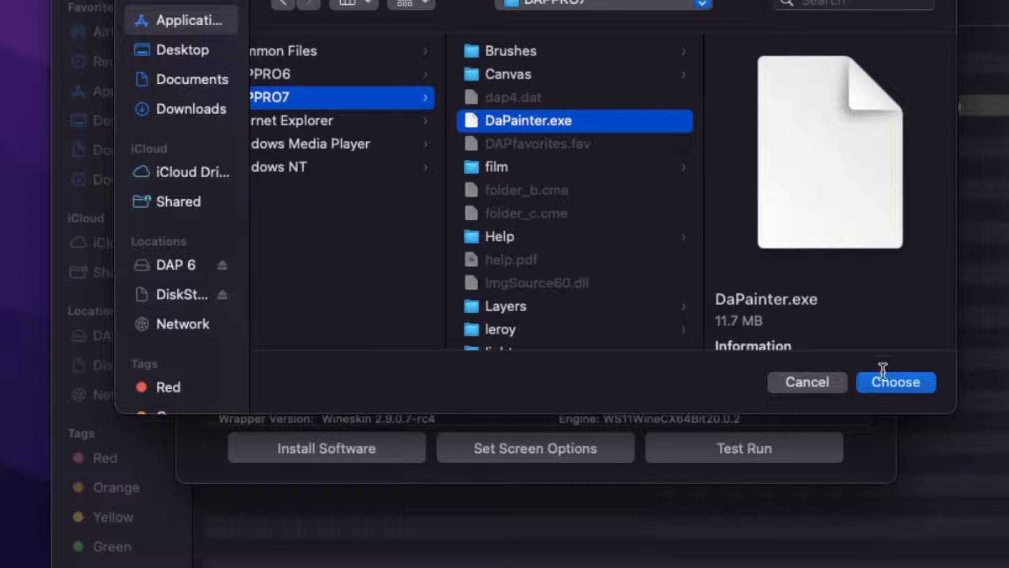
{"action": "left_click", "coordinate": [895, 382]}
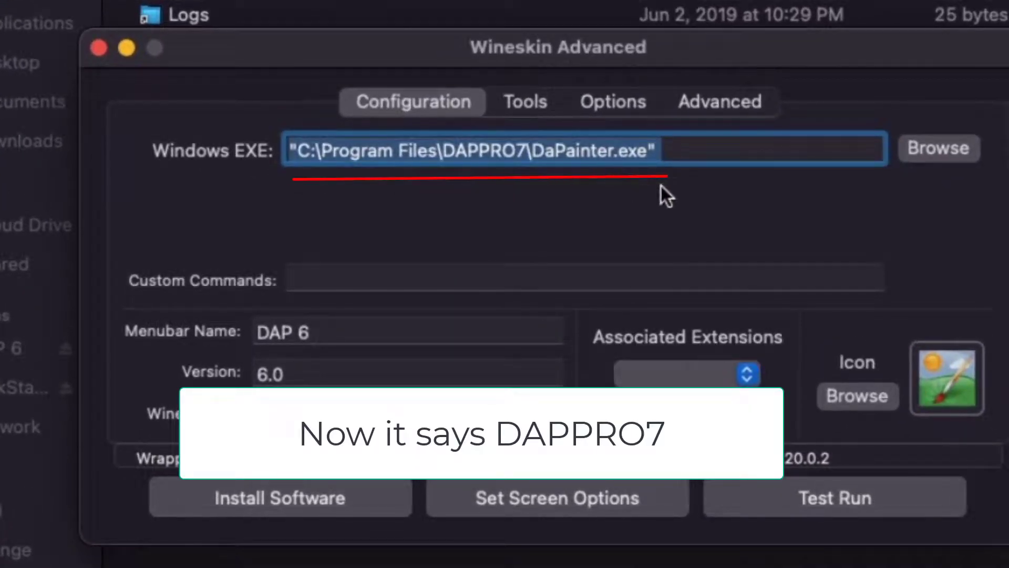
Change the wrapper's menu bar name from DAP 6 to DAP 7
{"action": "left_click", "coordinate": [407, 331]}
{"action": "key", "text": "BackSpace"}
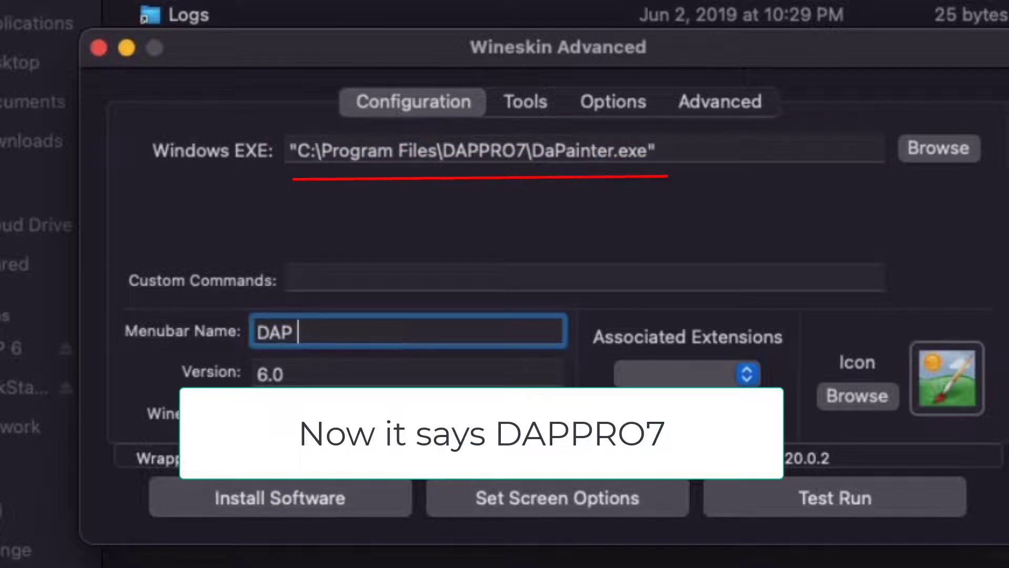
{"action": "type", "text": "7"}
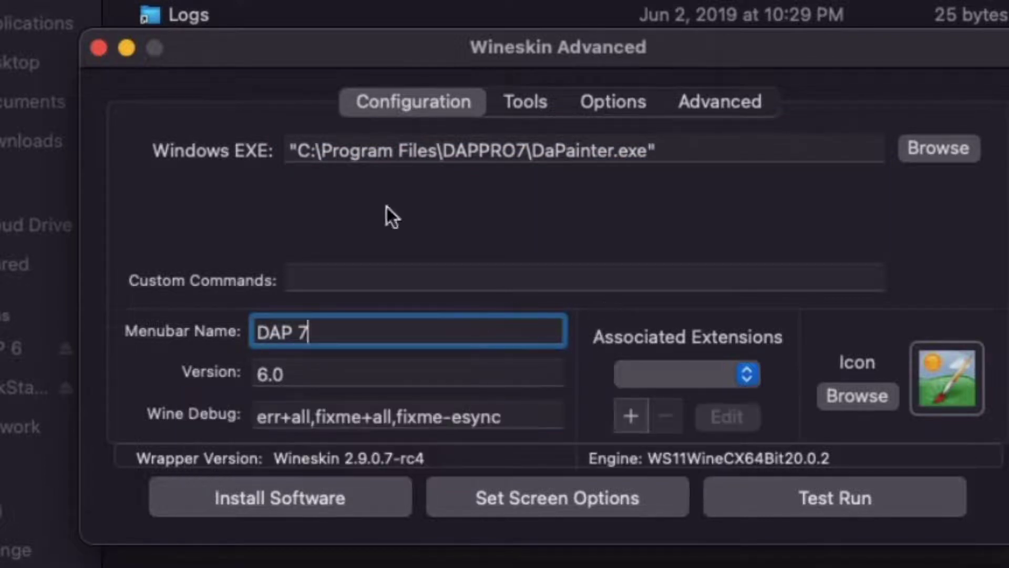
Close Wineskin Advanced and rename the DAP 6 app in Applications to DAP 7
{"action": "left_click", "coordinate": [97, 49]}
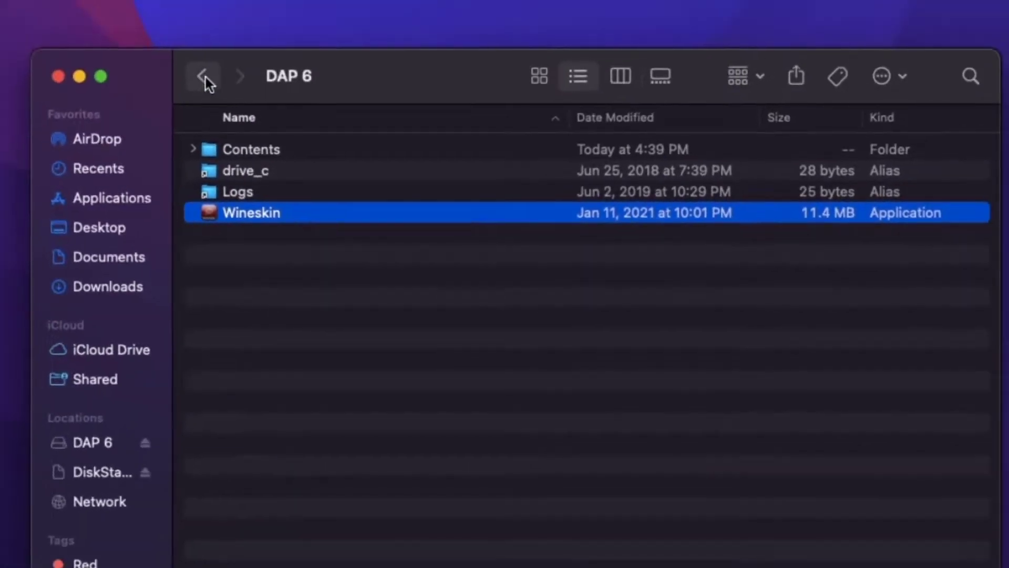
{"action": "left_click", "coordinate": [187, 24]}
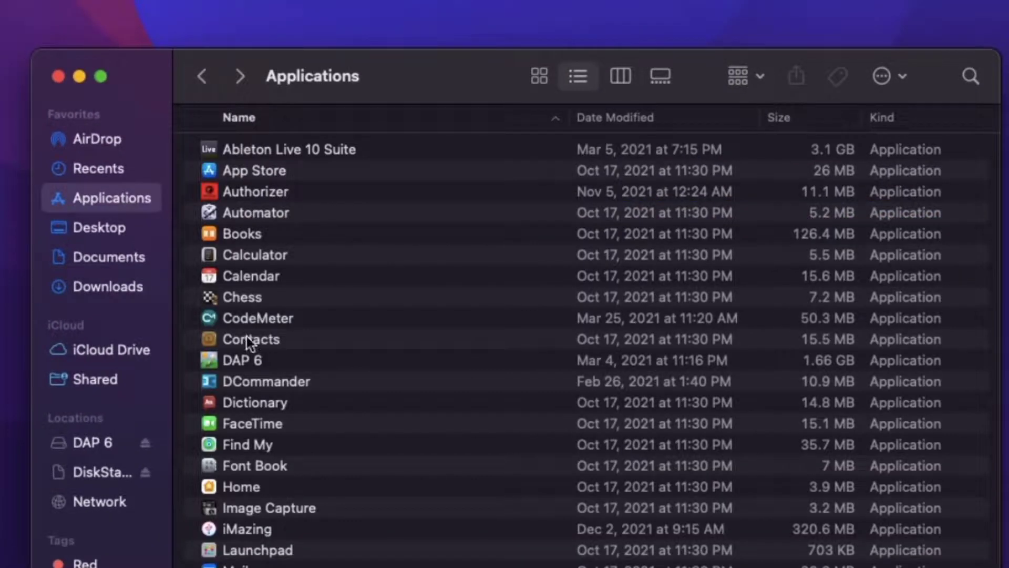
{"action": "left_click", "coordinate": [247, 360]}
{"action": "right_click", "coordinate": [247, 360]}
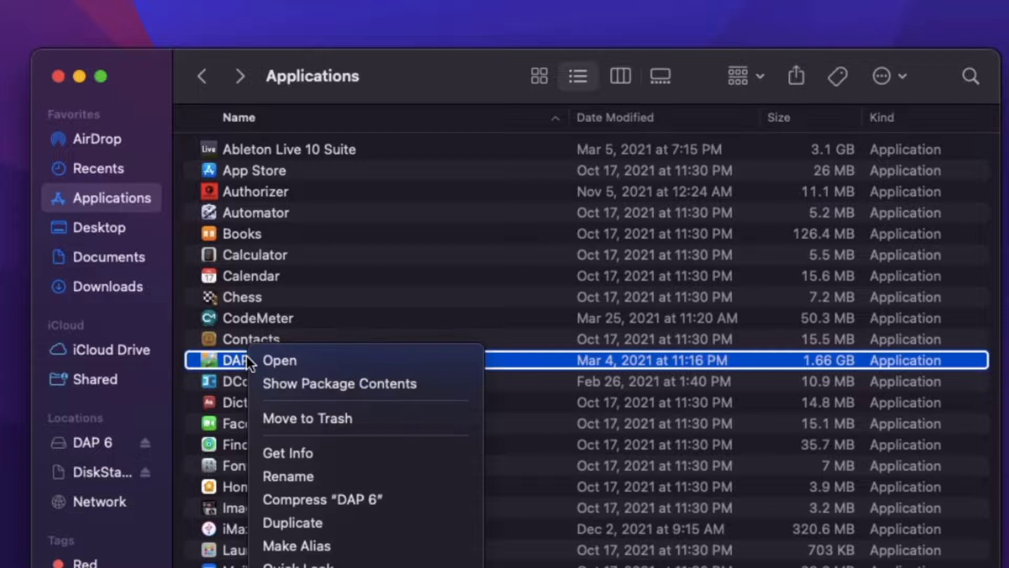
{"action": "left_click", "coordinate": [287, 476]}
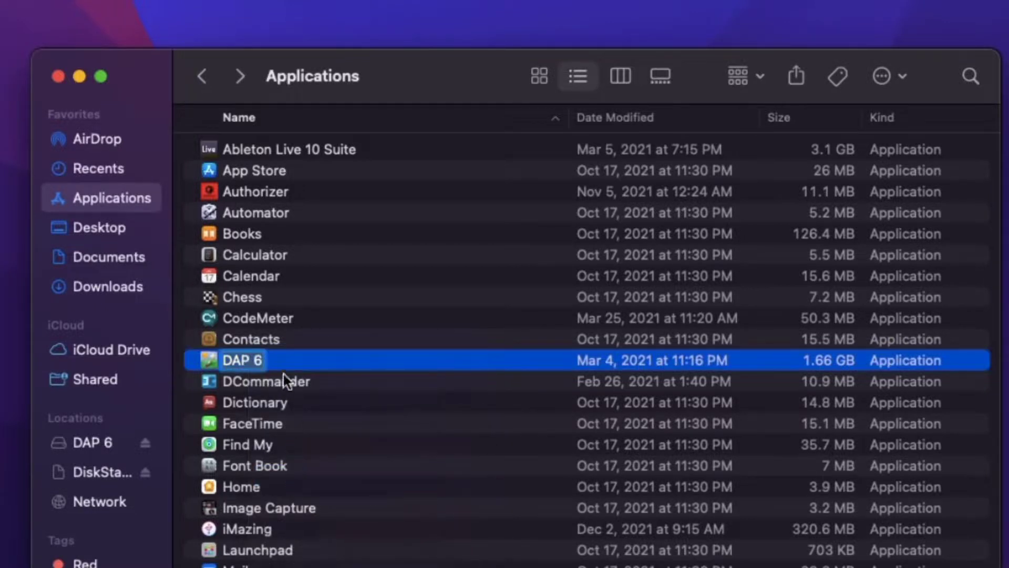
{"action": "key", "text": "BackSpace"}
{"action": "type", "text": "7"}
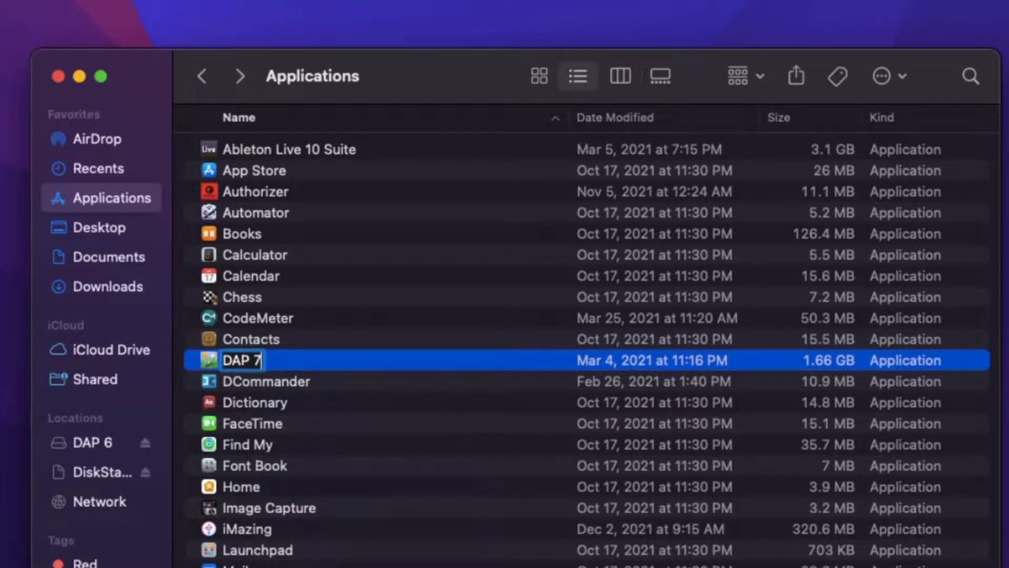
{"action": "key", "text": "Return"}
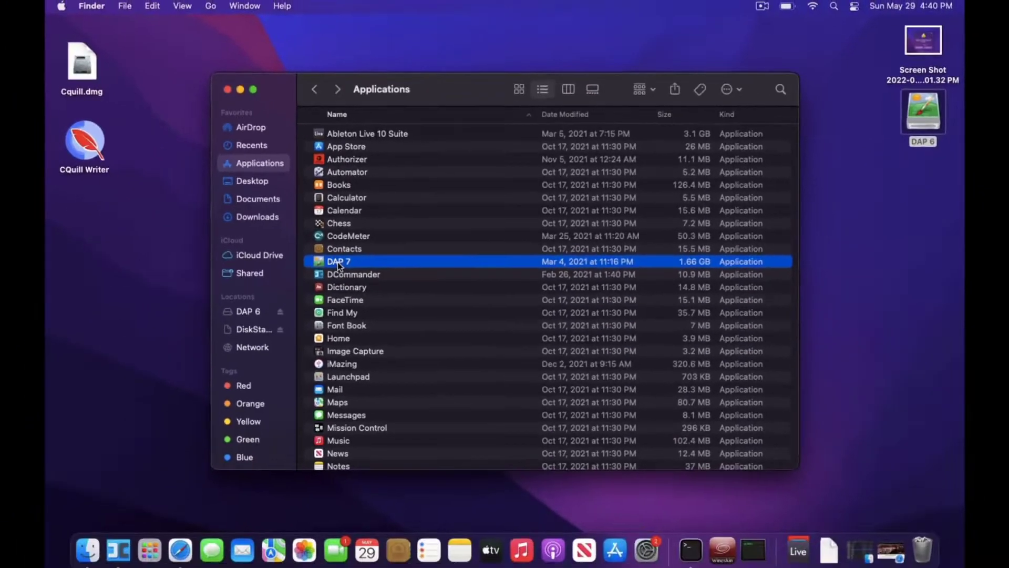
Launch DAP 7 and untick Display on Start in its News window
{"action": "double_click", "coordinate": [339, 260]}
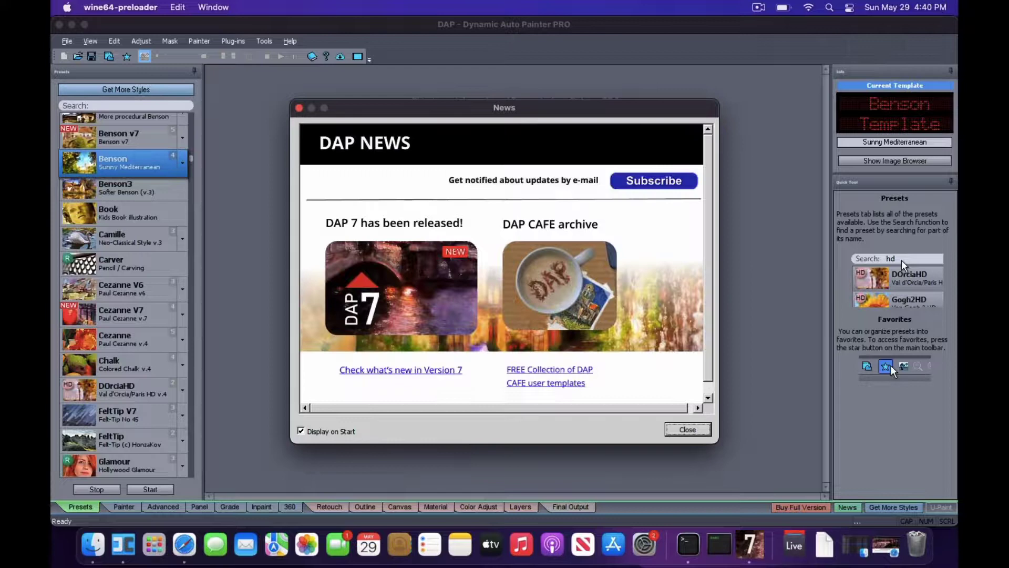
{"action": "left_click", "coordinate": [332, 433]}
{"action": "left_click", "coordinate": [688, 429]}
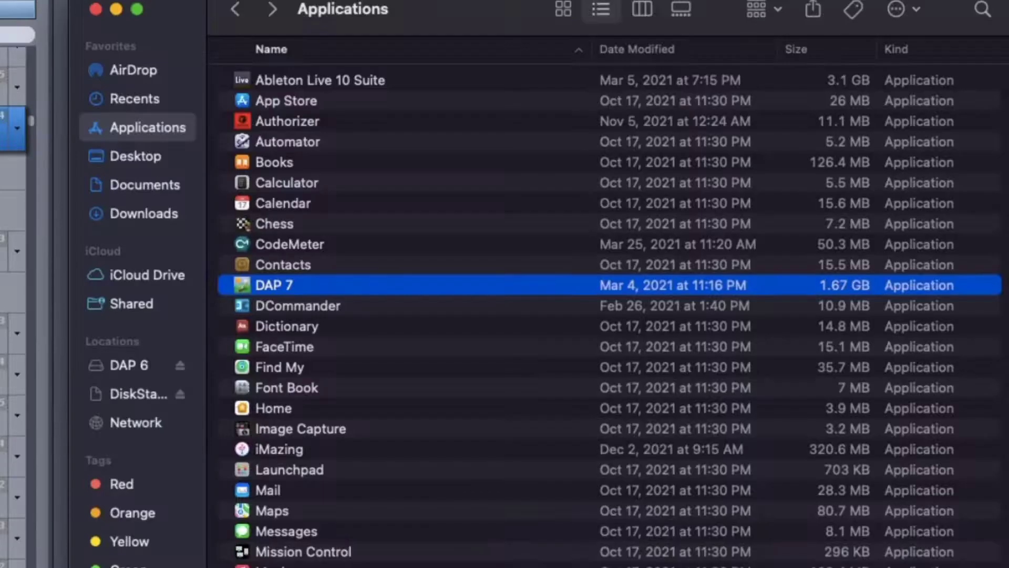
{"action": "left_click", "coordinate": [162, 185]}
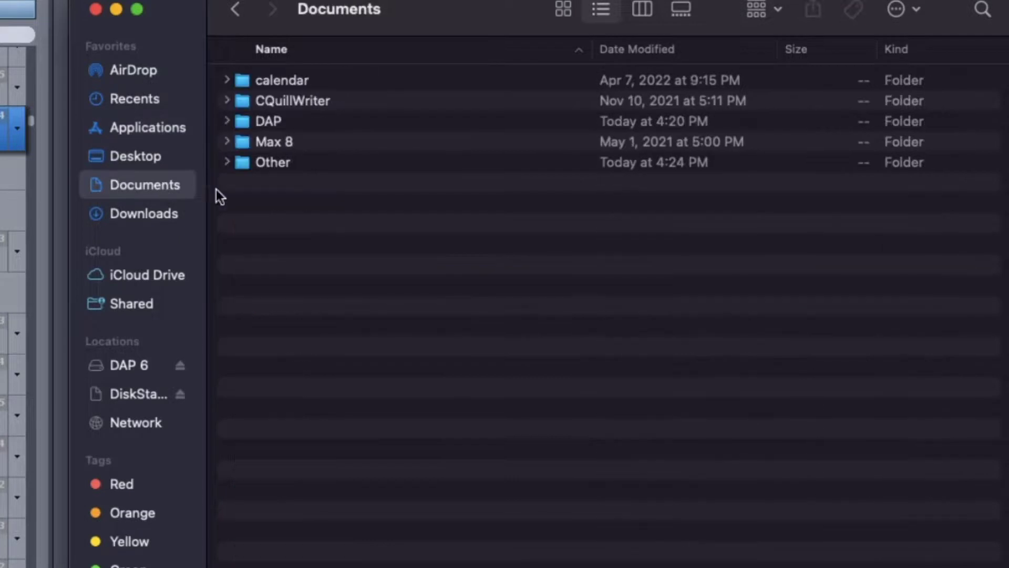
{"action": "left_click", "coordinate": [268, 120]}
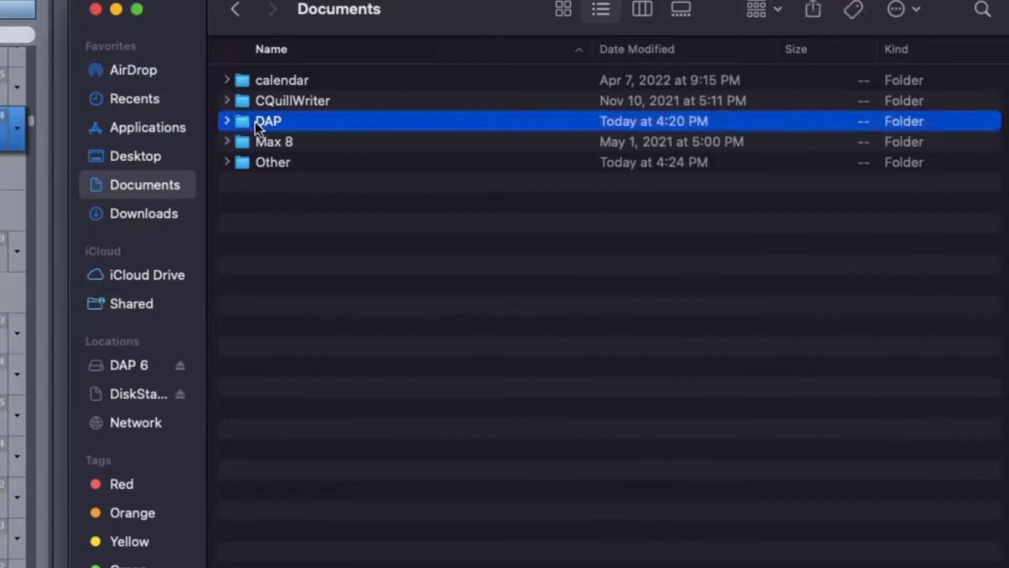
{"action": "left_click", "coordinate": [228, 120]}
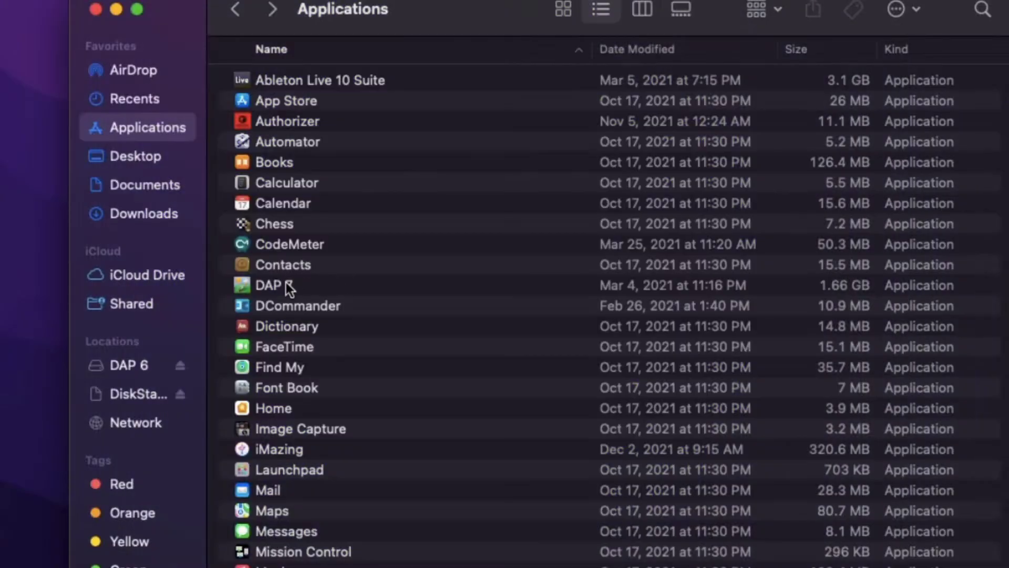
Show DAP 7's package contents, launch its Wineskin utility, then close it
{"action": "left_click", "coordinate": [287, 285]}
{"action": "right_click", "coordinate": [286, 284]}
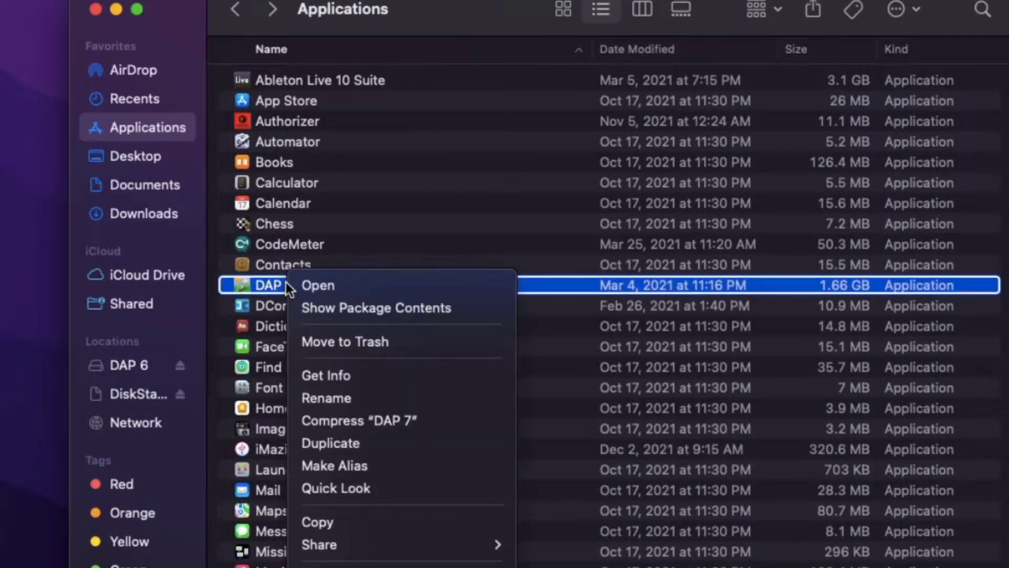
{"action": "left_click", "coordinate": [333, 307]}
{"action": "double_click", "coordinate": [292, 143]}
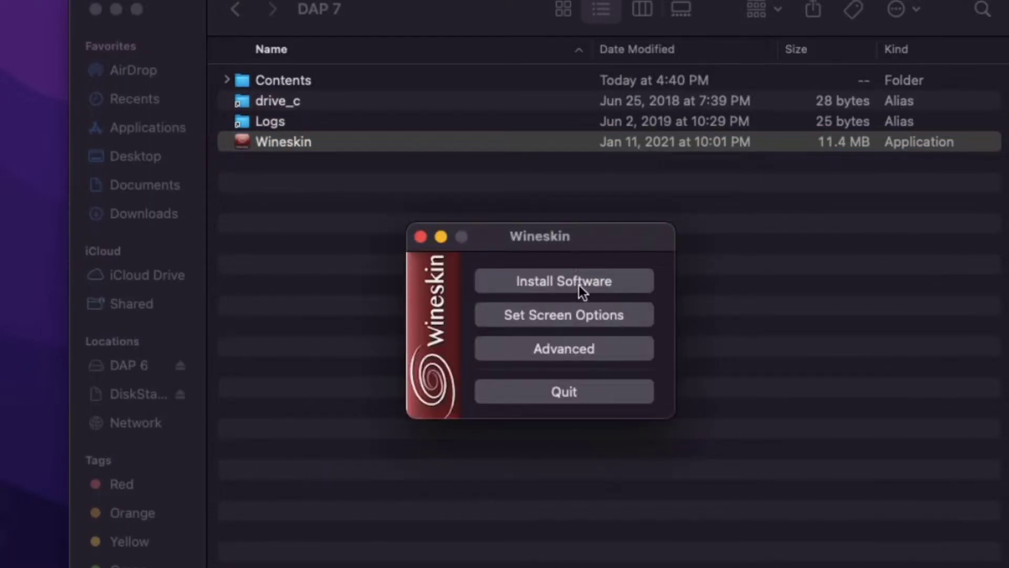
{"action": "left_click", "coordinate": [420, 236]}
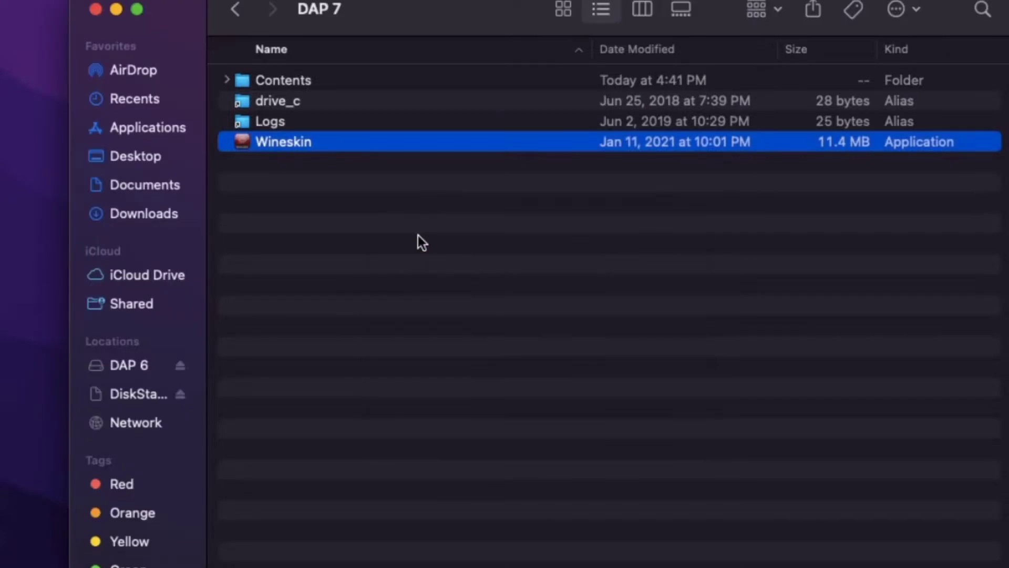